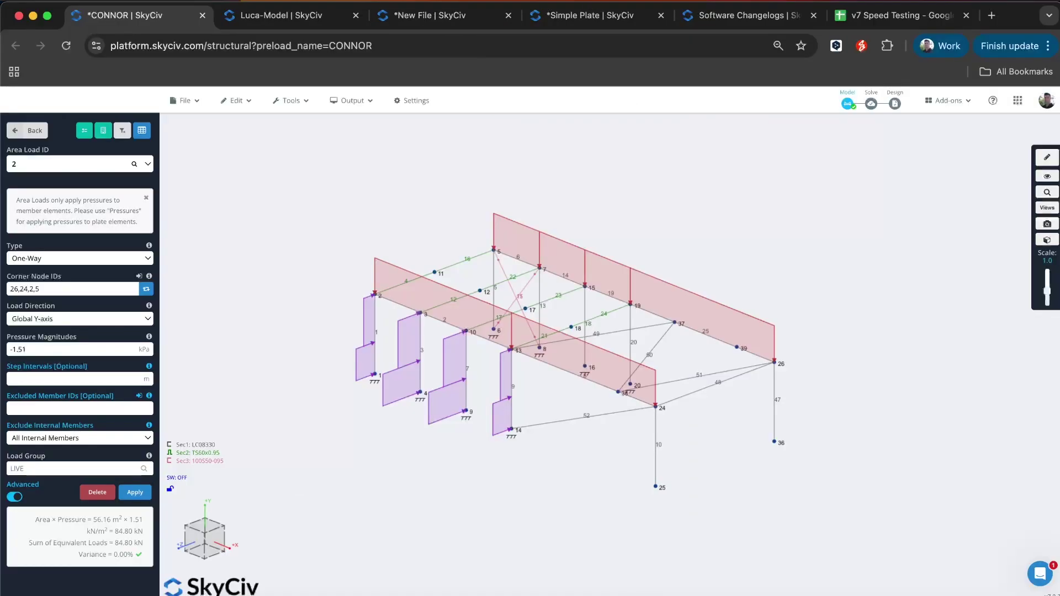
On the Software Changelogs page, bring up the v7.0.0 (29 September 2025) One-Way area load entries
{"action": "left_click", "coordinate": [718, 15]}
{"action": "scroll", "coordinate": [588, 353], "scroll_direction": "up", "scroll_amount": 10}
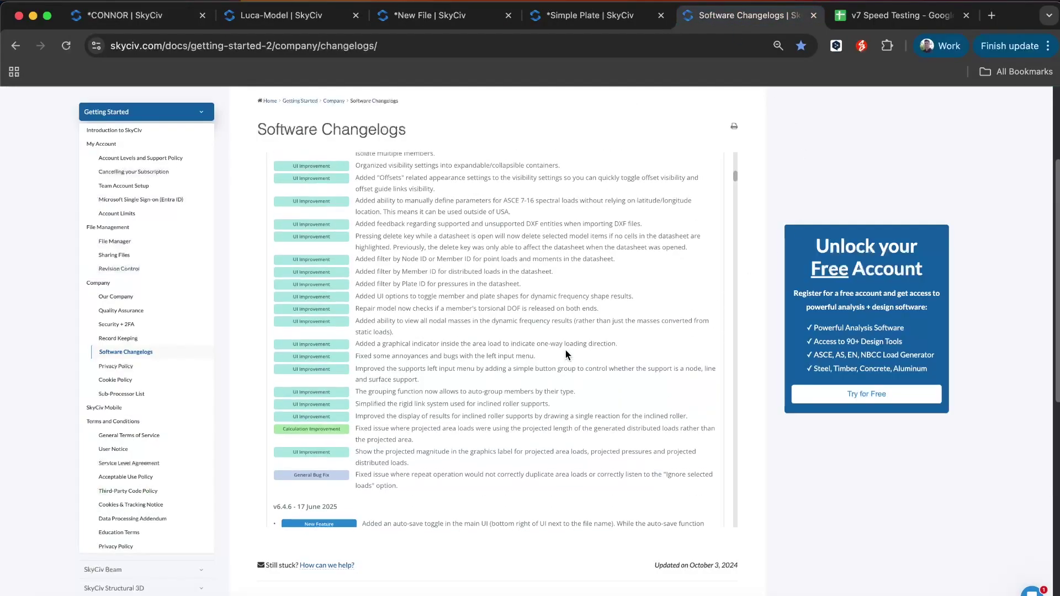
{"action": "scroll", "coordinate": [575, 334], "scroll_direction": "up", "scroll_amount": 5}
{"action": "scroll", "coordinate": [588, 333], "scroll_direction": "down", "scroll_amount": 1}
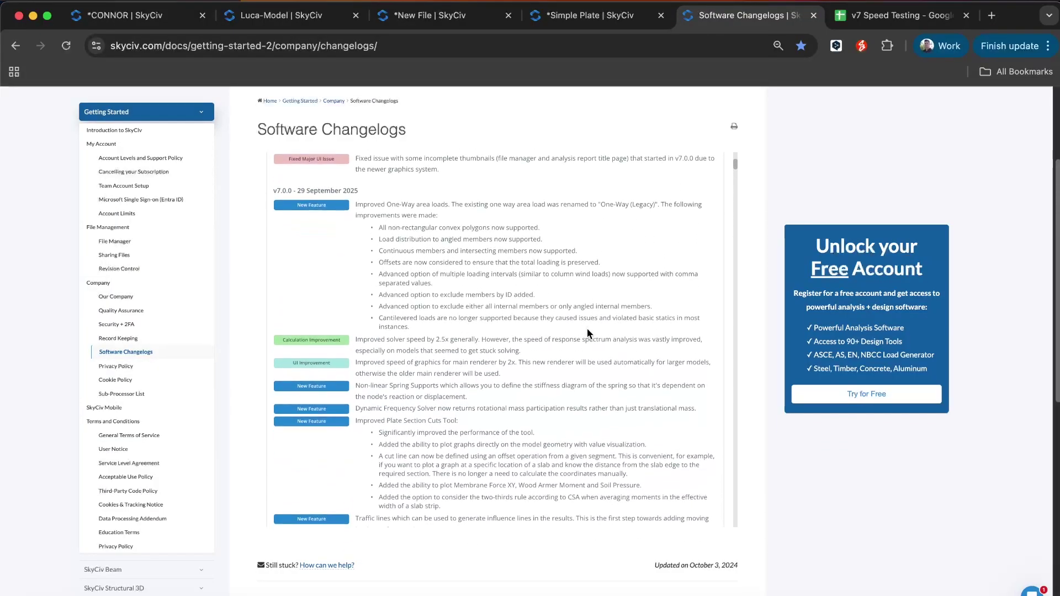
{"action": "scroll", "coordinate": [587, 329], "scroll_direction": "up", "scroll_amount": 2}
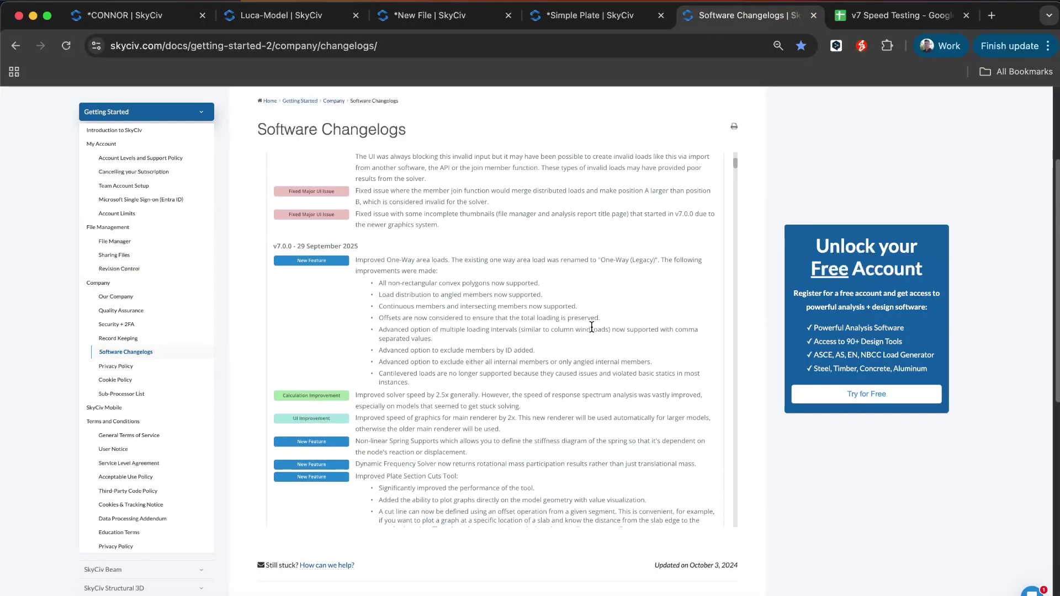
{"action": "scroll", "coordinate": [592, 329], "scroll_direction": "down", "scroll_amount": 2}
{"action": "scroll", "coordinate": [593, 331], "scroll_direction": "down", "scroll_amount": 1}
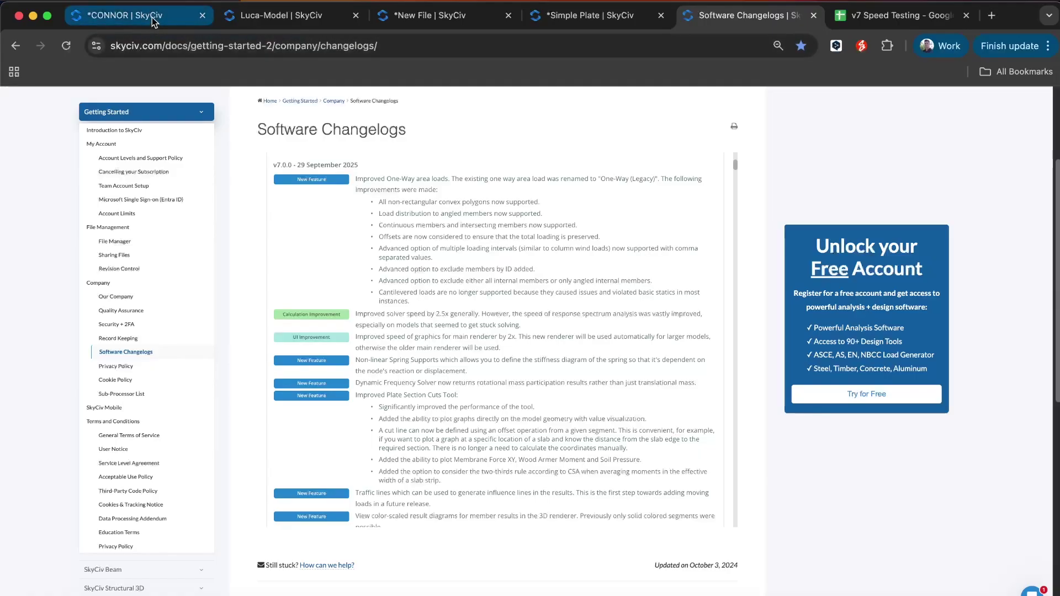
Back in the CONNOR model, review area load 2's Type options and leave it One-Way at -1.51 kPa
{"action": "left_click", "coordinate": [151, 18]}
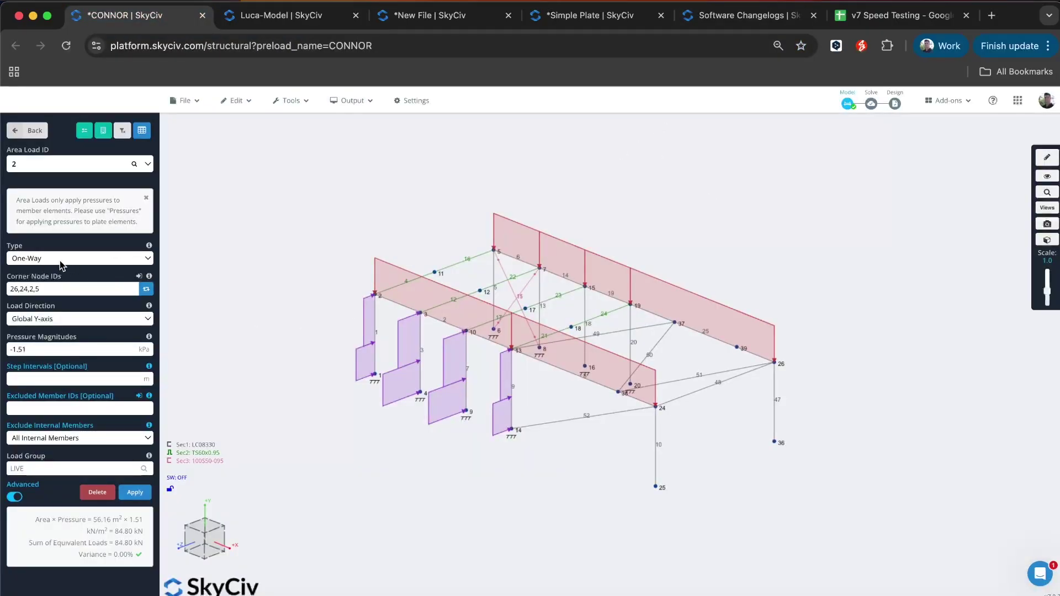
{"action": "left_click", "coordinate": [59, 260]}
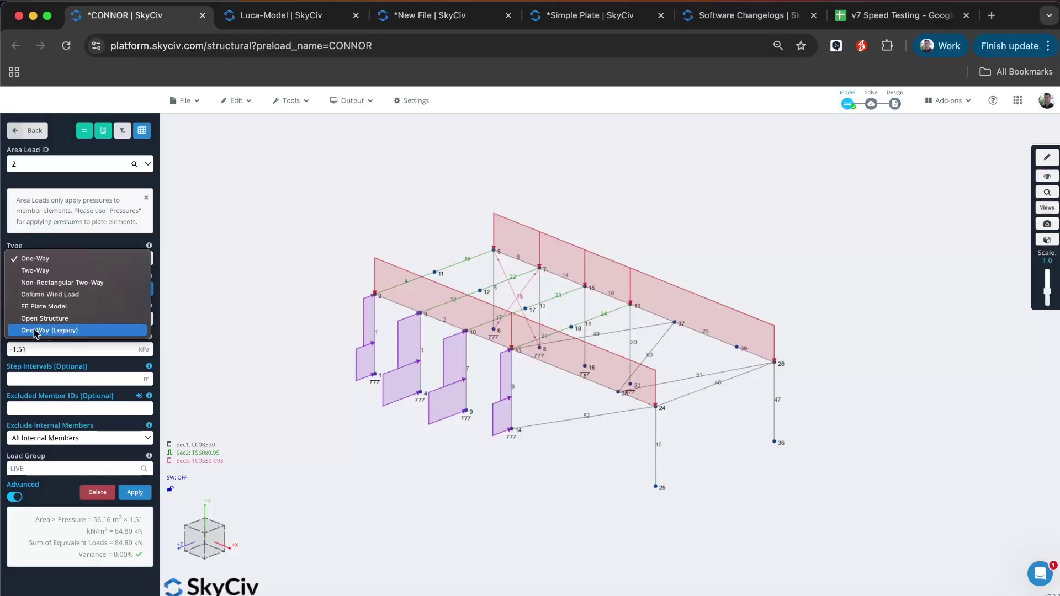
{"action": "left_click", "coordinate": [44, 259]}
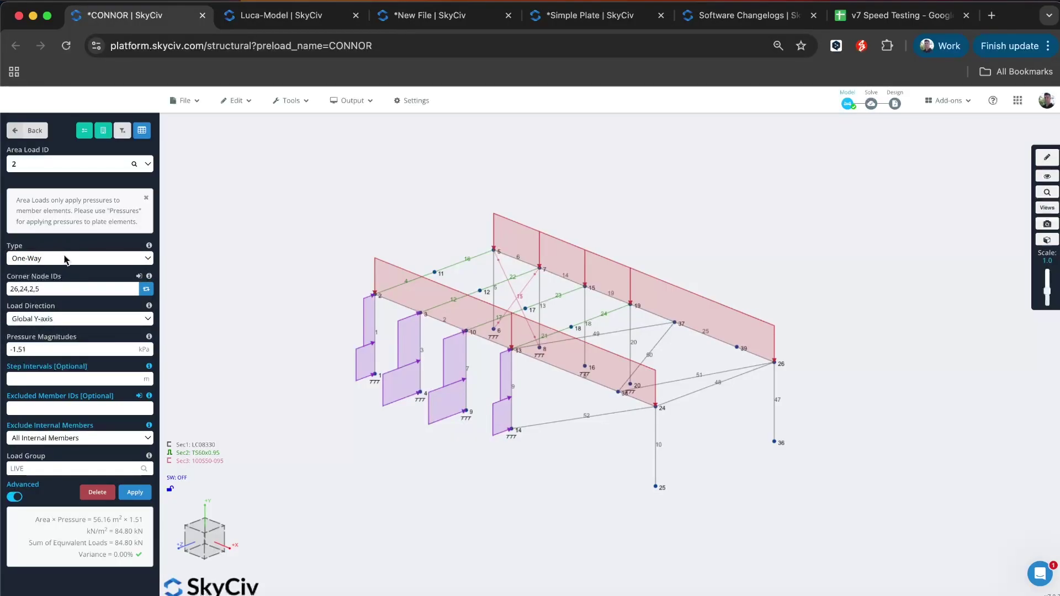
{"action": "left_click", "coordinate": [60, 259]}
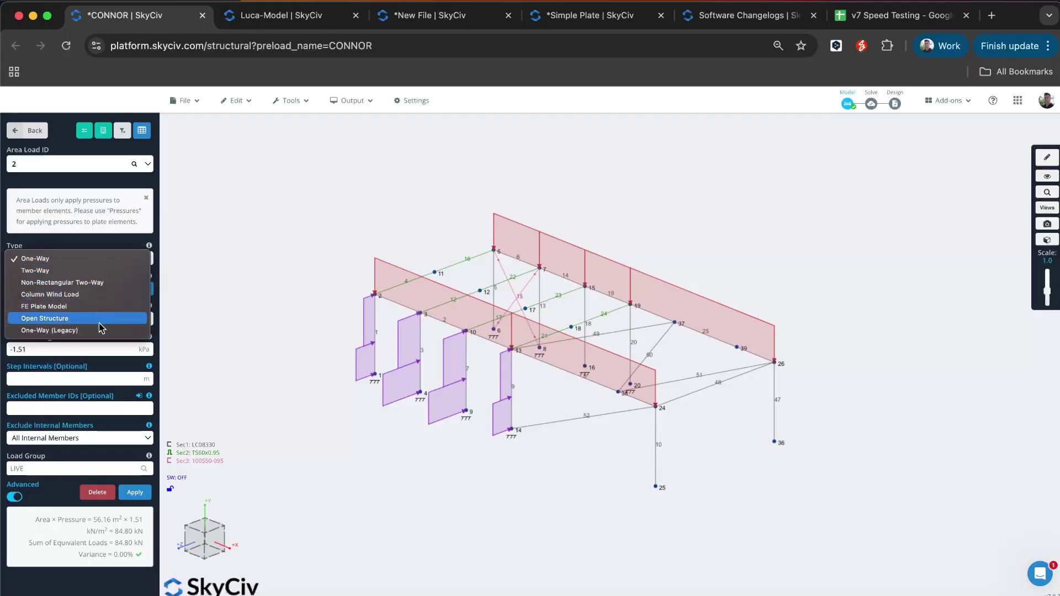
{"action": "left_click", "coordinate": [74, 258]}
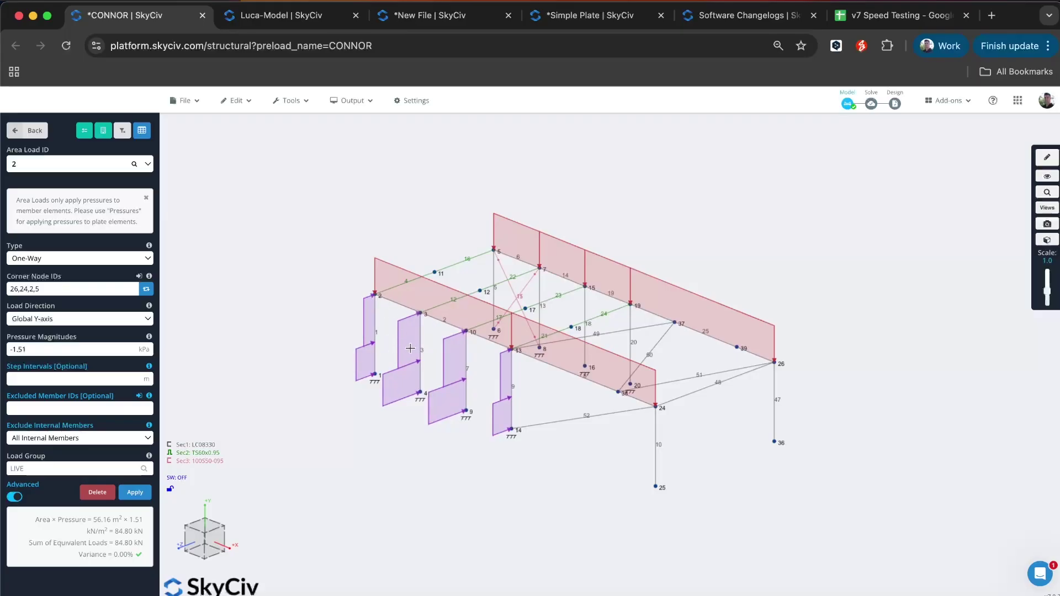
Select column area load 1, showing -1.5 to -2.5 kPa over steps 0,1.5,2.5 m
{"action": "left_click_drag", "start_coordinate": [649, 214], "coordinate": [552, 265]}
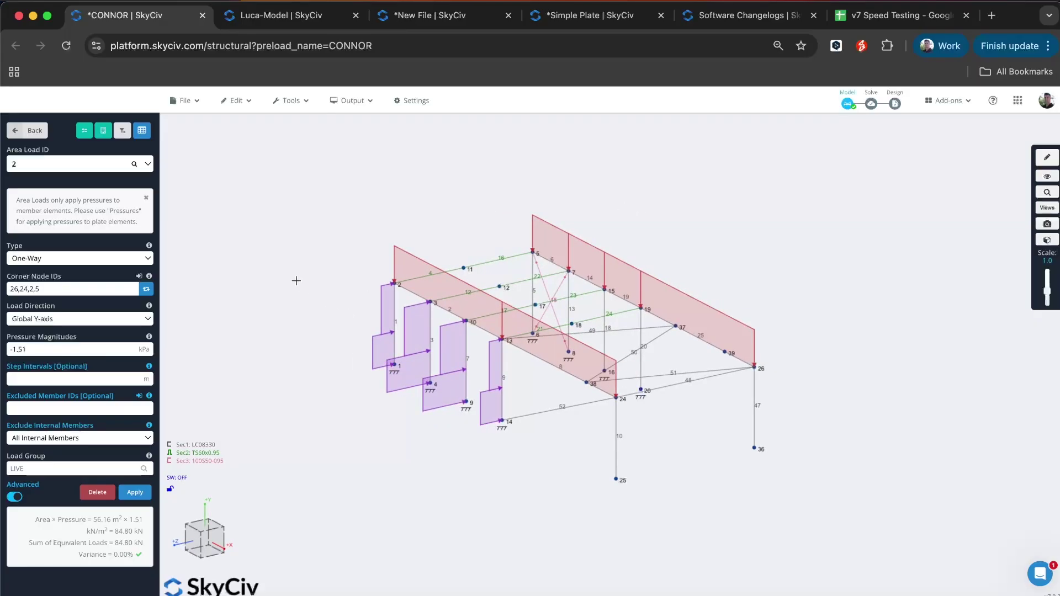
{"action": "left_click_drag", "start_coordinate": [224, 275], "coordinate": [254, 270]}
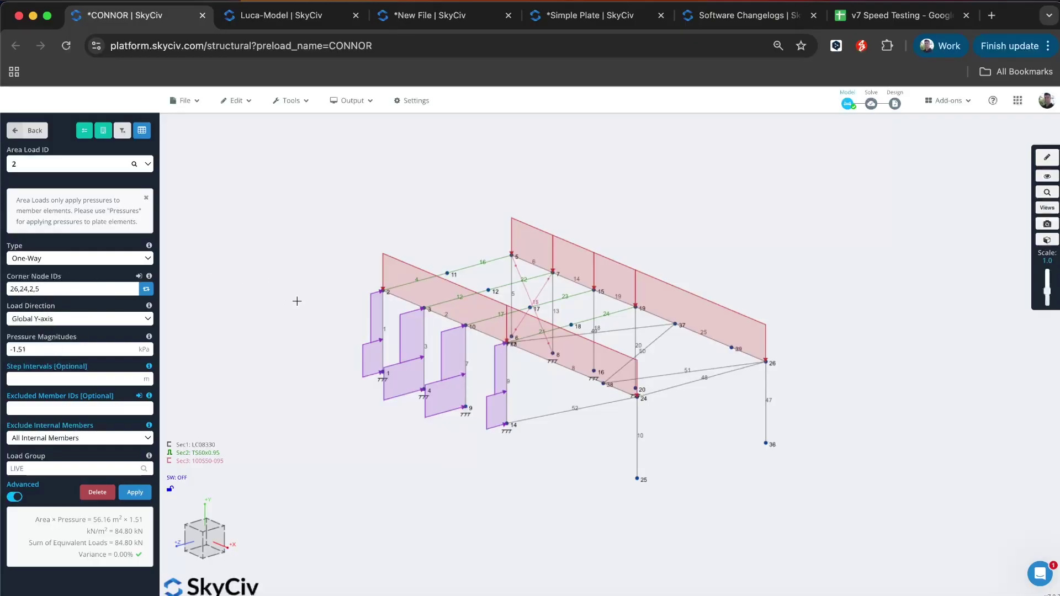
{"action": "left_click", "coordinate": [410, 351]}
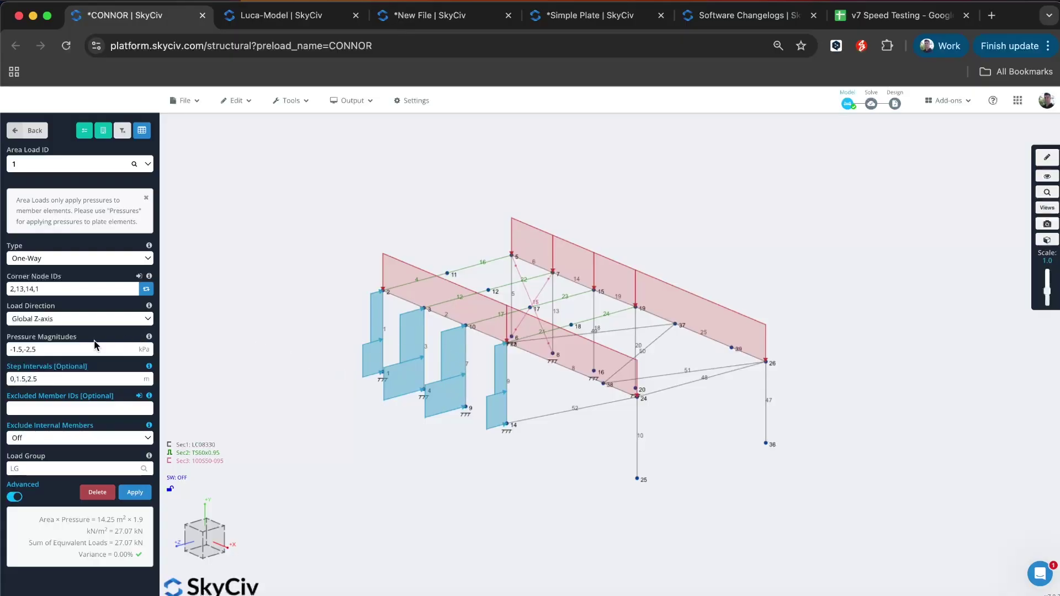
Clear area load 1's step intervals and set a uniform -1.5 kPa pressure magnitude
{"action": "left_click", "coordinate": [54, 377]}
{"action": "key", "text": "ctrl+a"}
{"action": "key", "text": "BackSpace"}
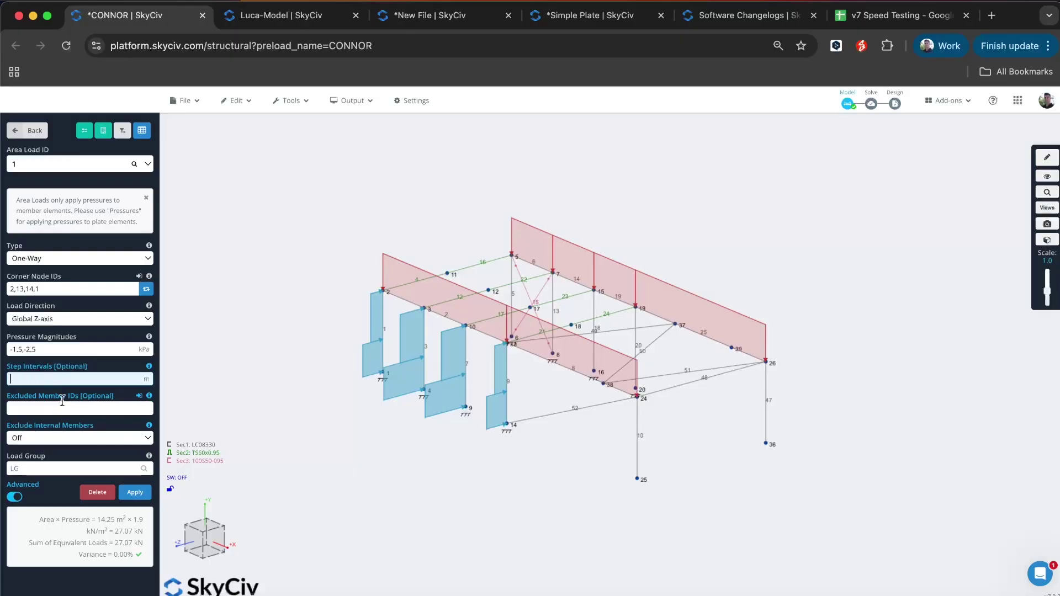
{"action": "left_click", "coordinate": [57, 350]}
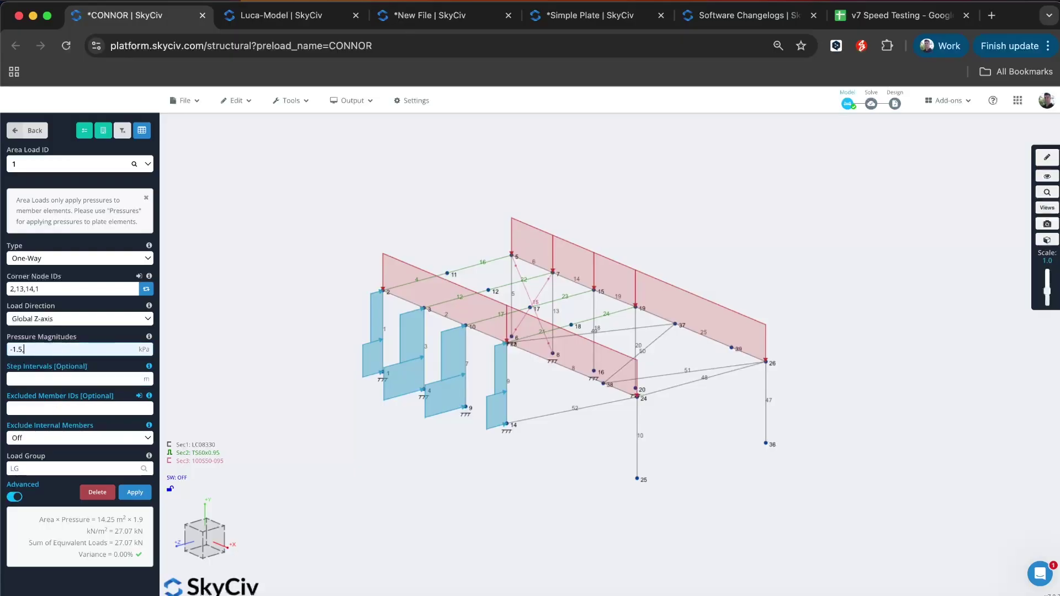
{"action": "key", "text": "Return"}
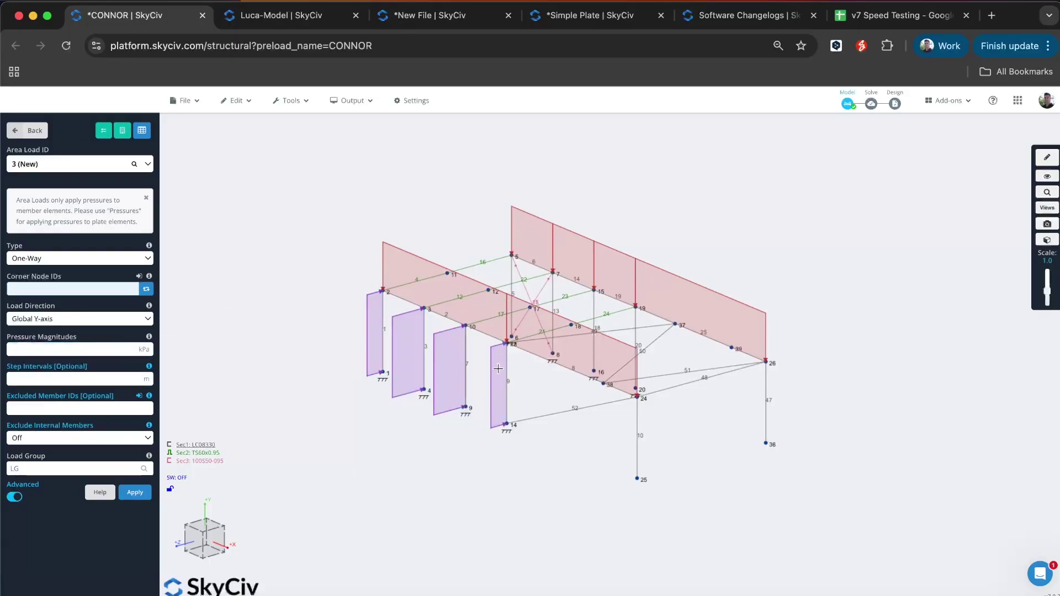
Exclude member 7 from area load 1, reducing it to 21.37 kN
{"action": "left_click", "coordinate": [454, 364]}
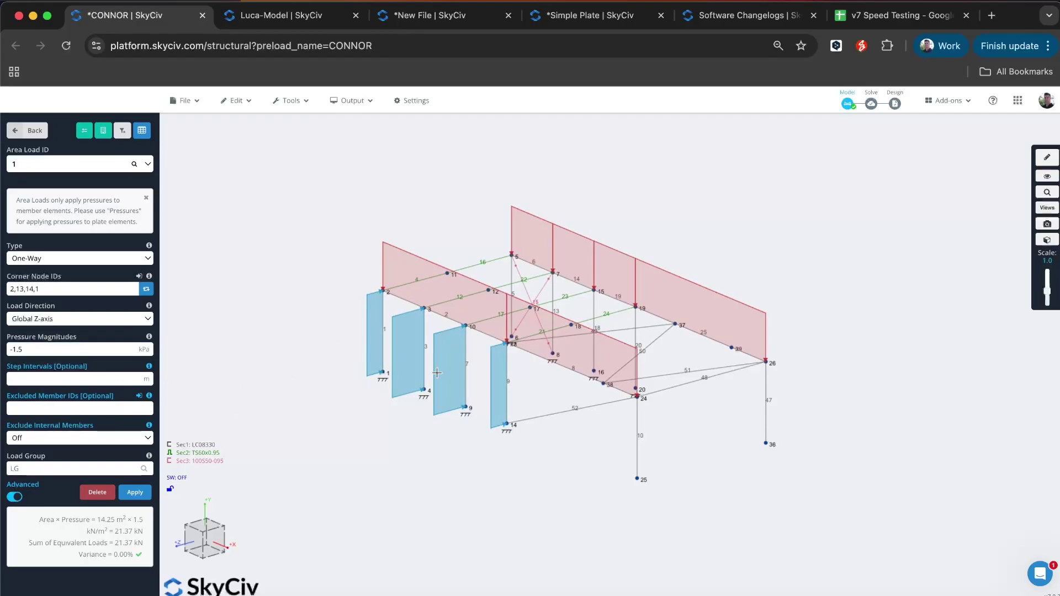
{"action": "left_click", "coordinate": [43, 408]}
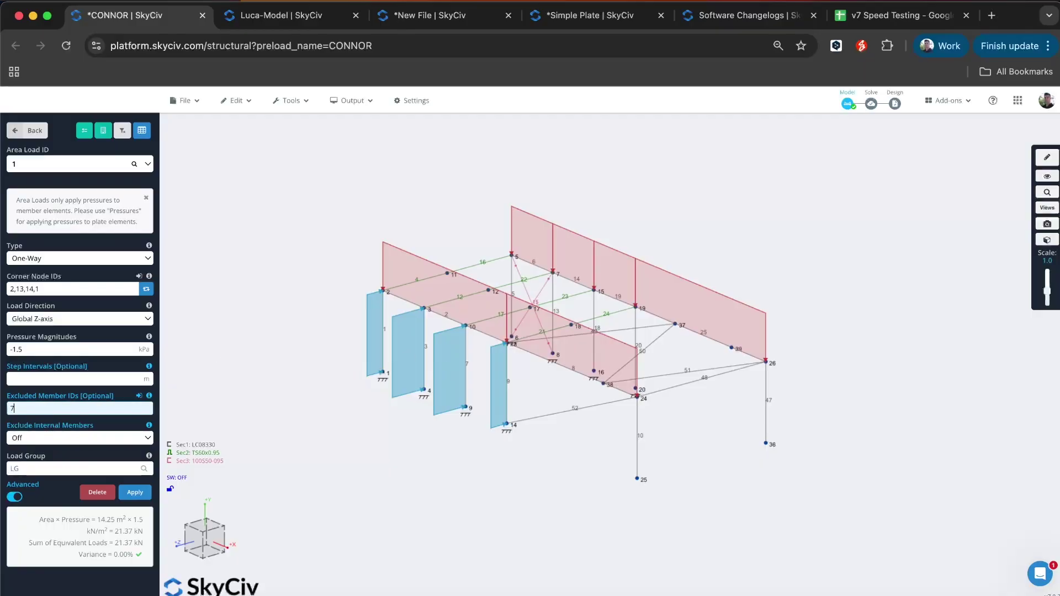
{"action": "key", "text": "Escape"}
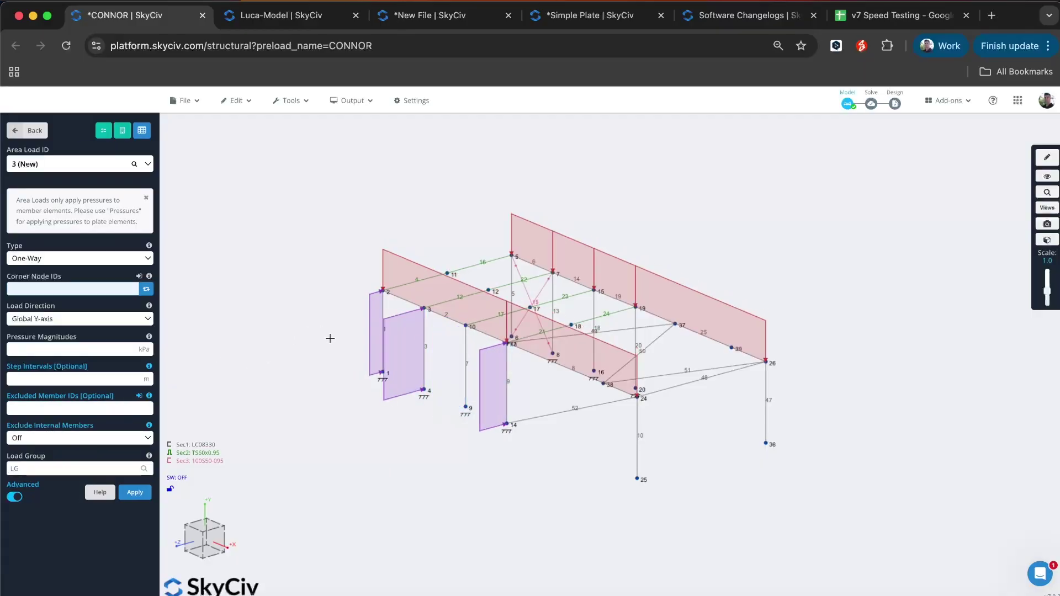
{"action": "left_click_drag", "start_coordinate": [344, 395], "coordinate": [350, 403]}
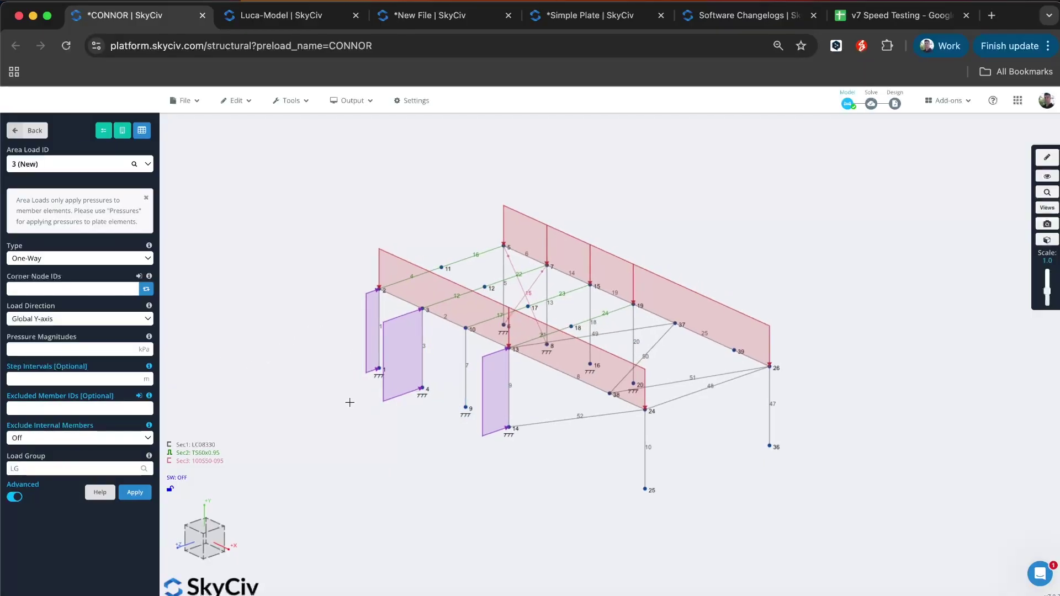
Select the back area load 2 (corner nodes 26,24,2,5) for editing
{"action": "left_click", "coordinate": [404, 351]}
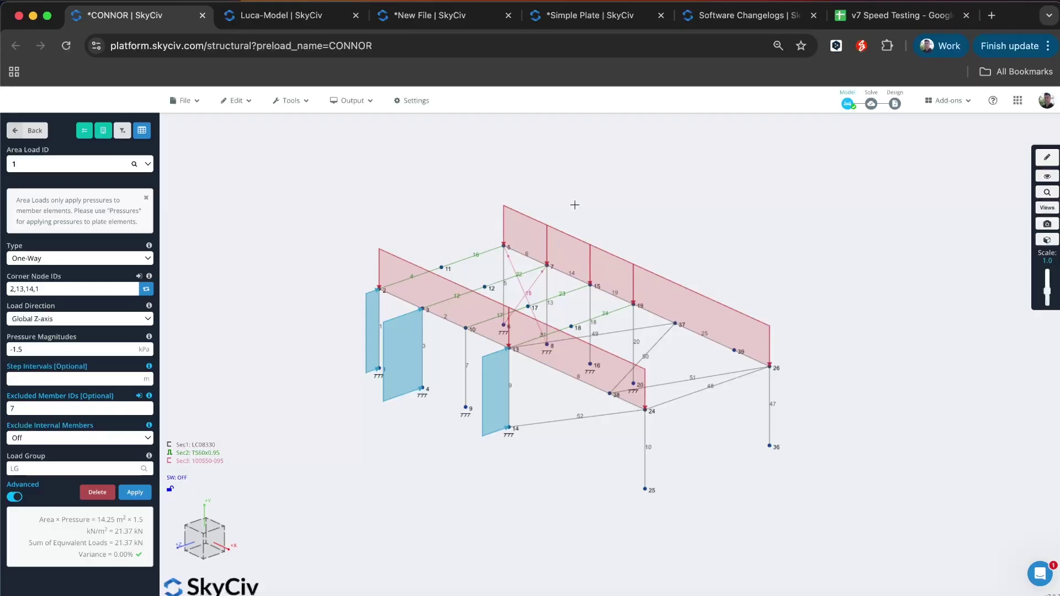
{"action": "left_click", "coordinate": [664, 288]}
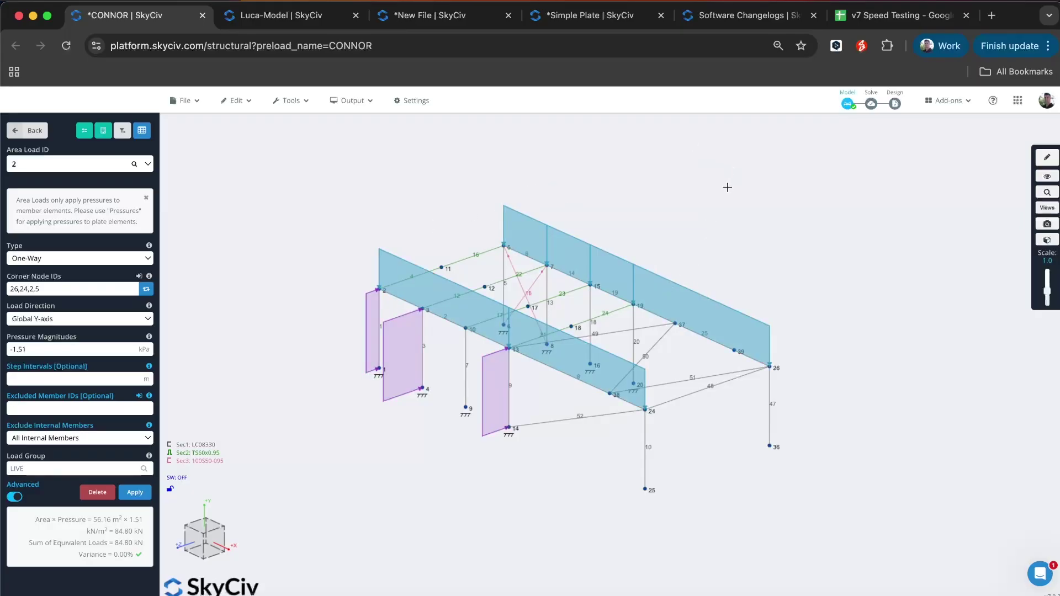
{"action": "left_click_drag", "start_coordinate": [727, 188], "coordinate": [741, 190]}
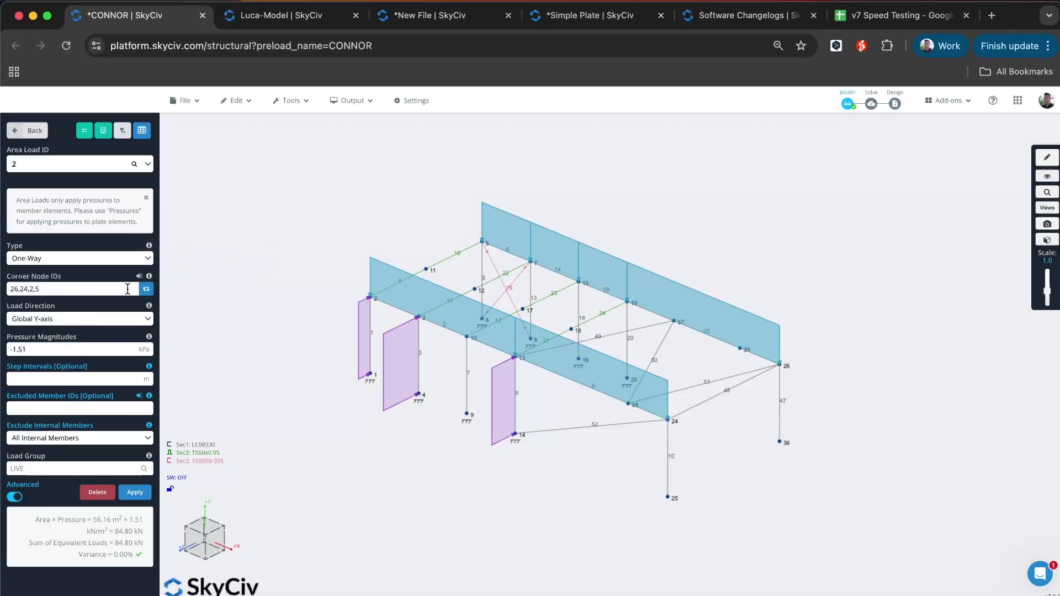
Cycle area load 2's corner node order back round to 26,24,2,5, then show visibility settings
{"action": "left_click", "coordinate": [147, 290]}
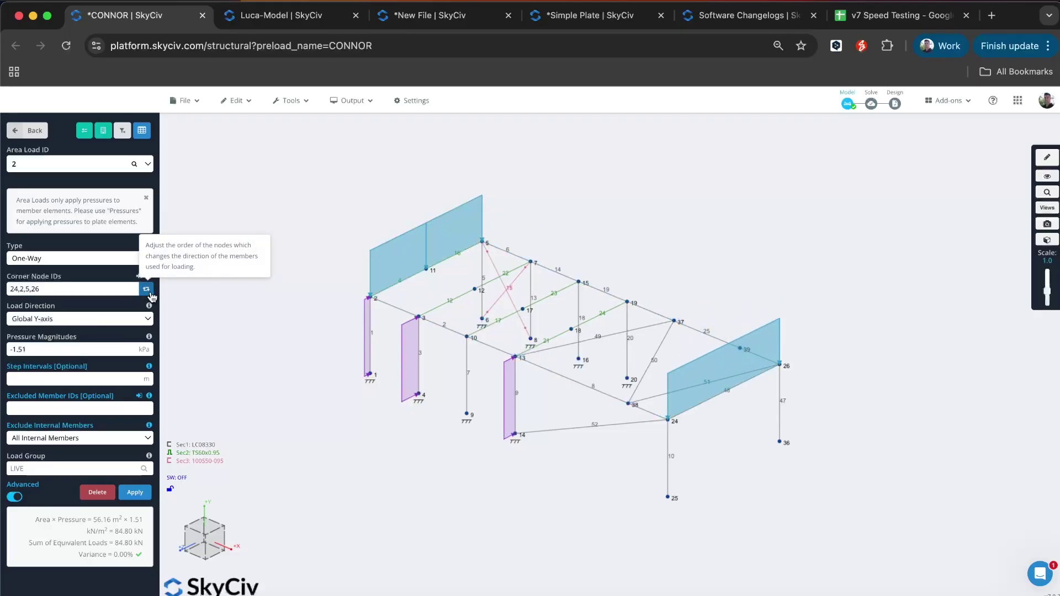
{"action": "left_click", "coordinate": [146, 289]}
{"action": "left_click", "coordinate": [147, 290]}
{"action": "left_click", "coordinate": [148, 290]}
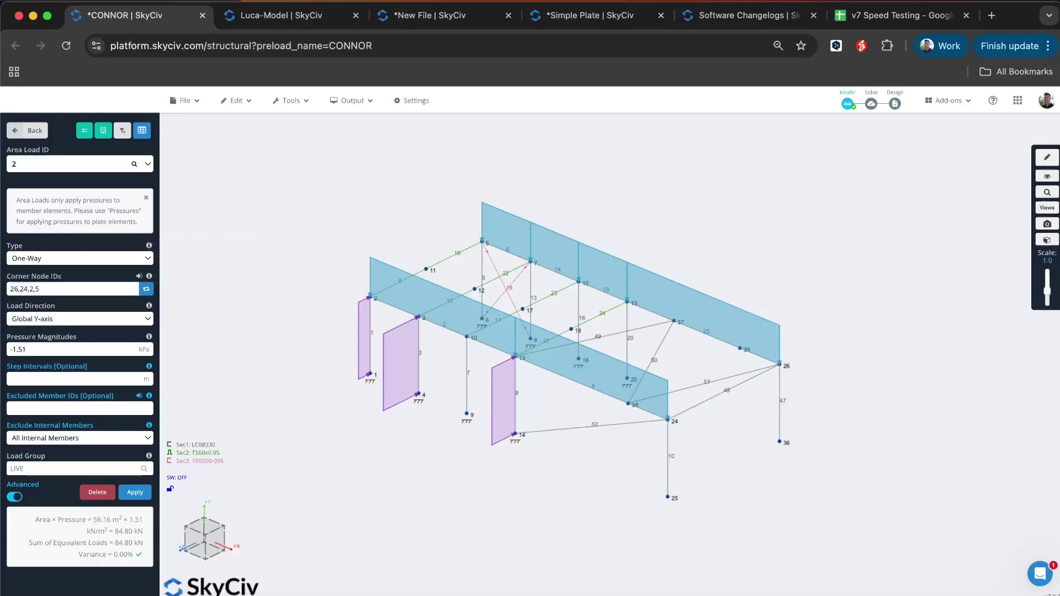
{"action": "left_click", "coordinate": [1048, 176]}
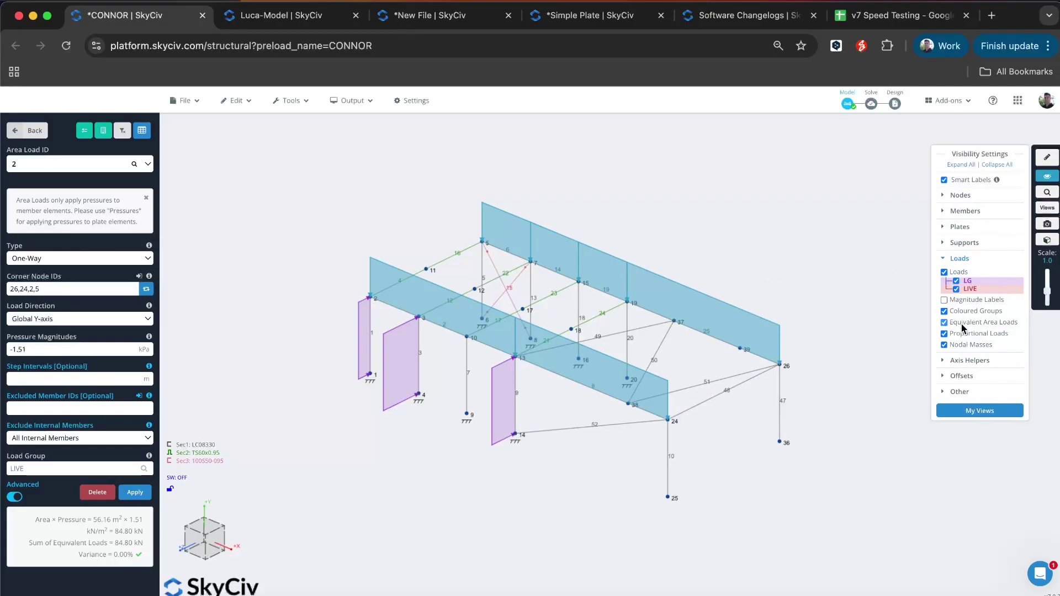
Hide equivalent area loads to view the pressure boxes, then show them again
{"action": "left_click", "coordinate": [962, 328]}
{"action": "left_click_drag", "start_coordinate": [752, 230], "coordinate": [694, 235]}
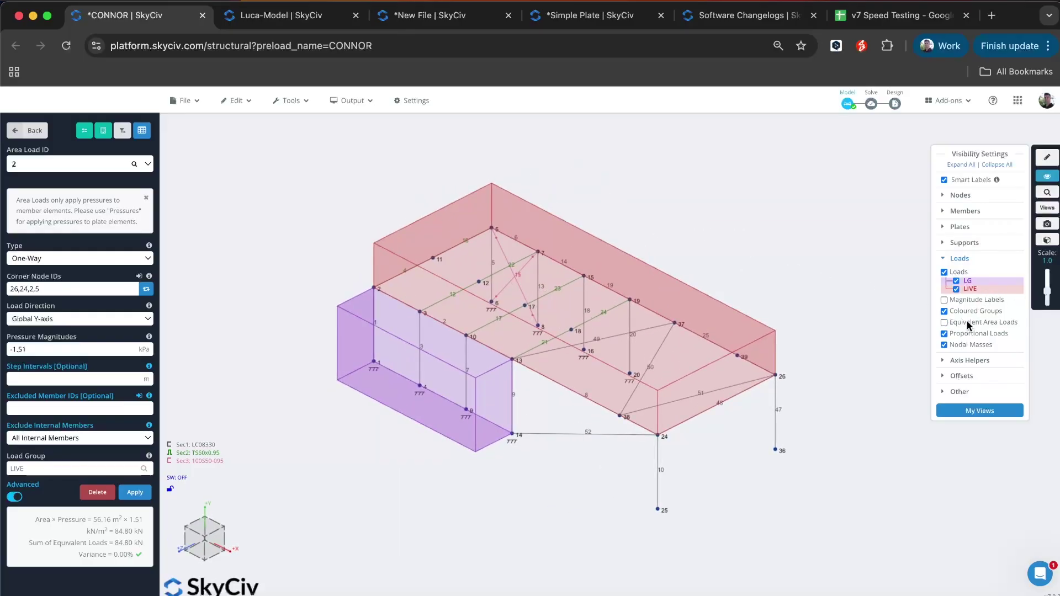
{"action": "left_click", "coordinate": [944, 323]}
{"action": "left_click_drag", "start_coordinate": [740, 232], "coordinate": [742, 276]}
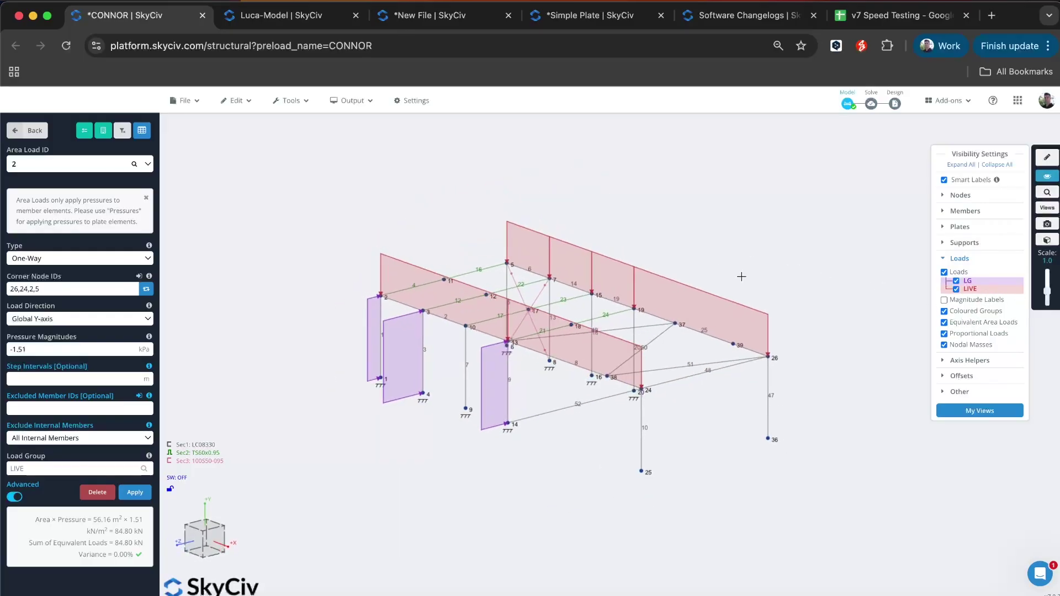
Reorder area load 2's corner nodes to 24,2,5,26, spanning the load onto the end frames
{"action": "left_click", "coordinate": [1048, 177]}
{"action": "left_click_drag", "start_coordinate": [849, 203], "coordinate": [858, 208]}
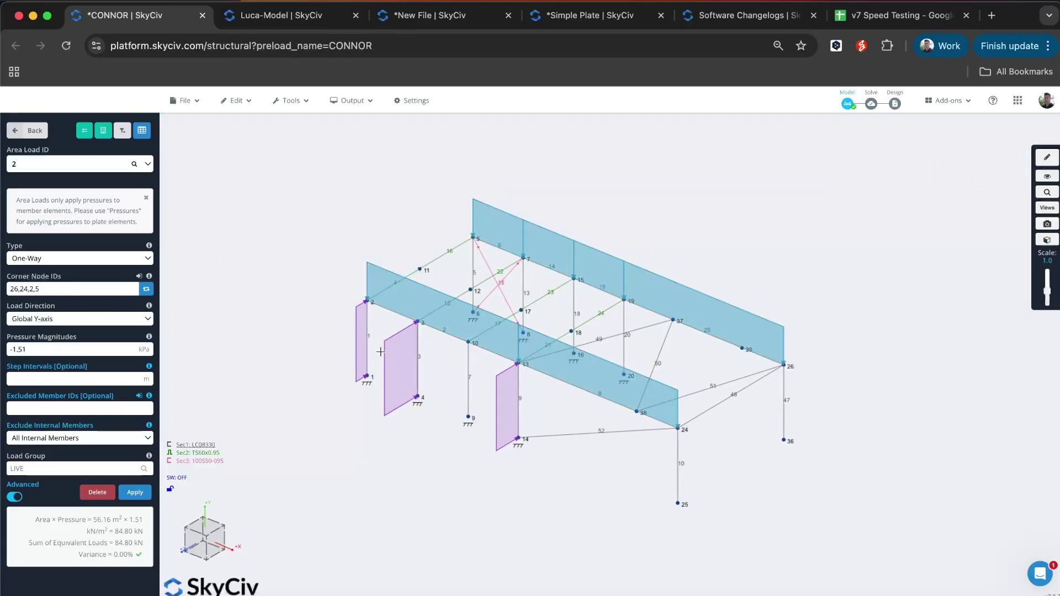
{"action": "left_click", "coordinate": [145, 289]}
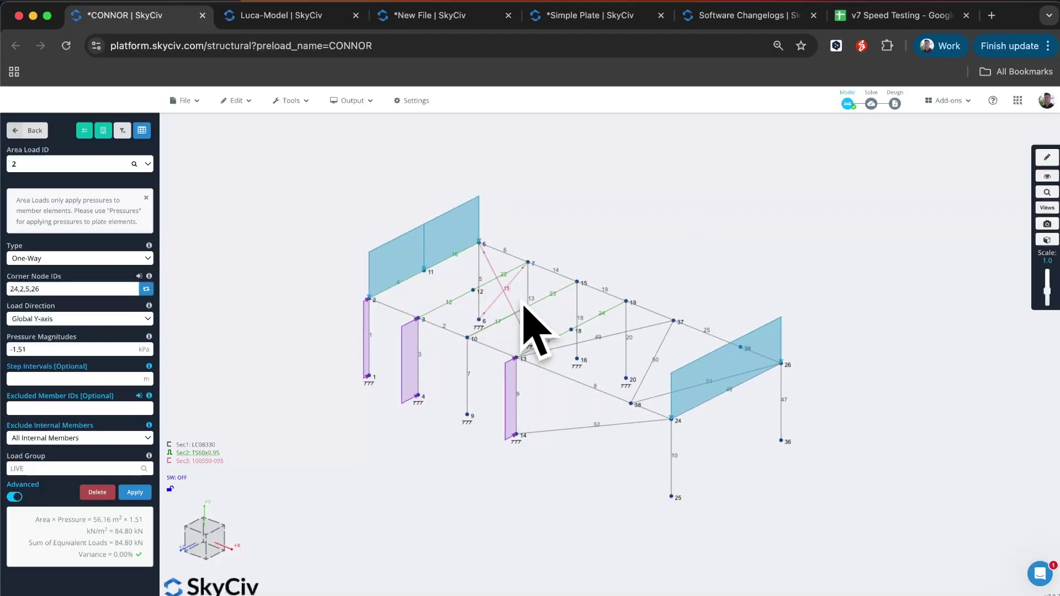
{"action": "left_click_drag", "start_coordinate": [629, 227], "coordinate": [694, 194]}
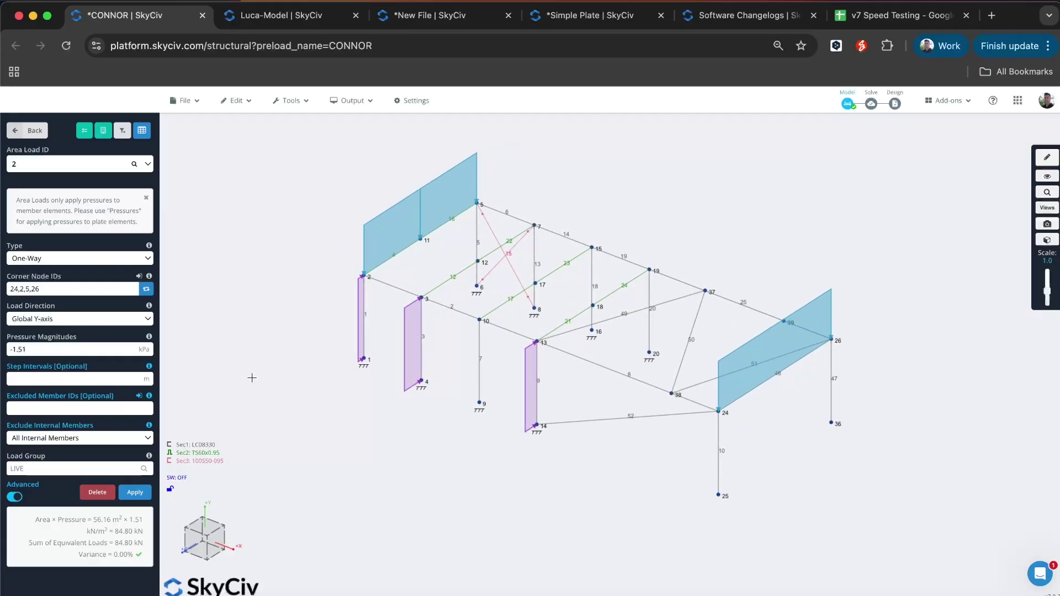
Set area load 2's Exclude Internal Members to Off and apply it
{"action": "left_click", "coordinate": [98, 440]}
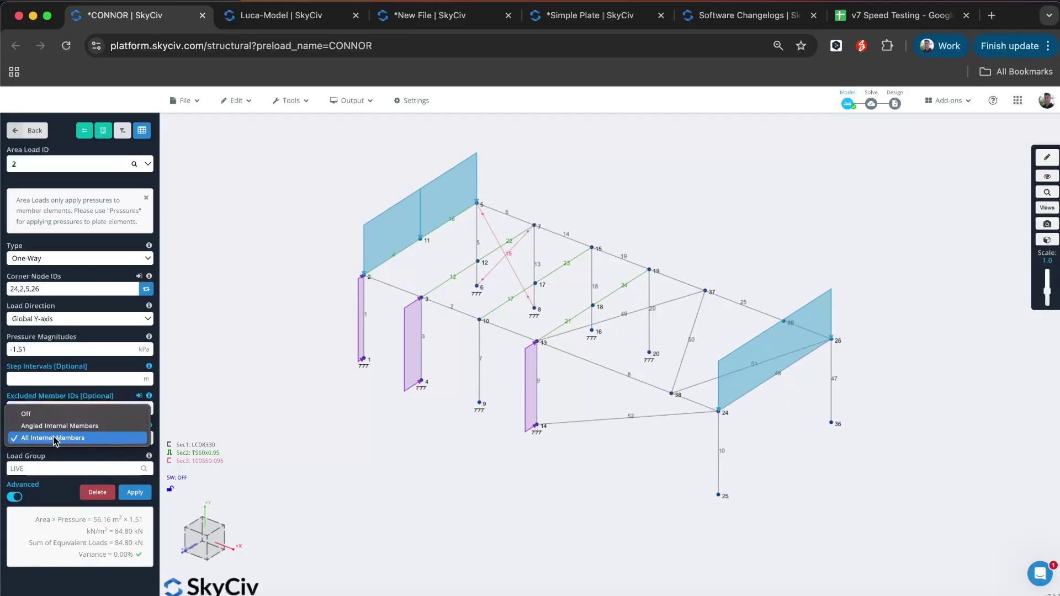
{"action": "left_click", "coordinate": [55, 419]}
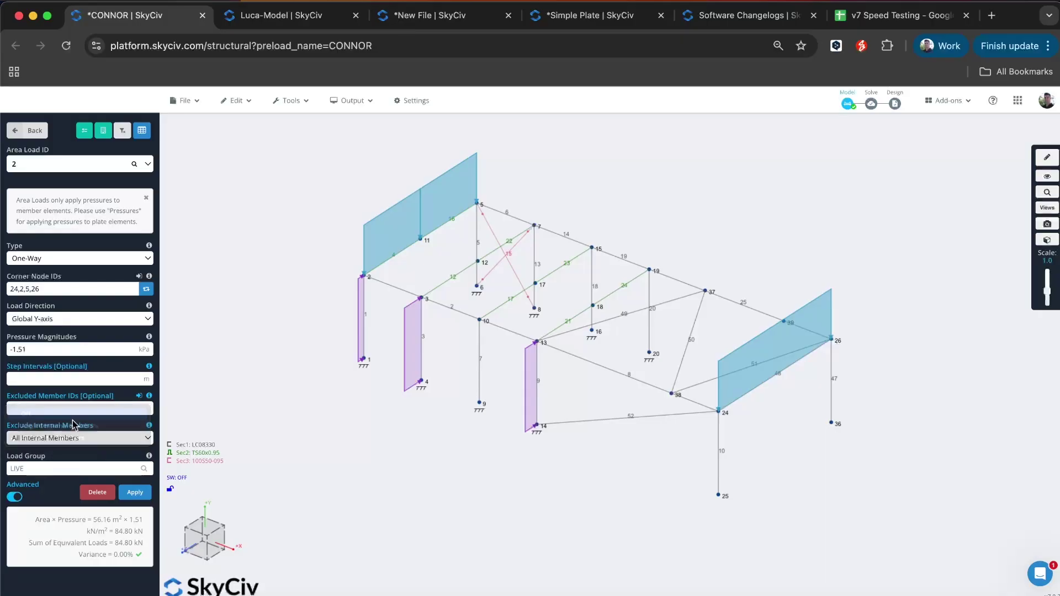
{"action": "left_click", "coordinate": [134, 492]}
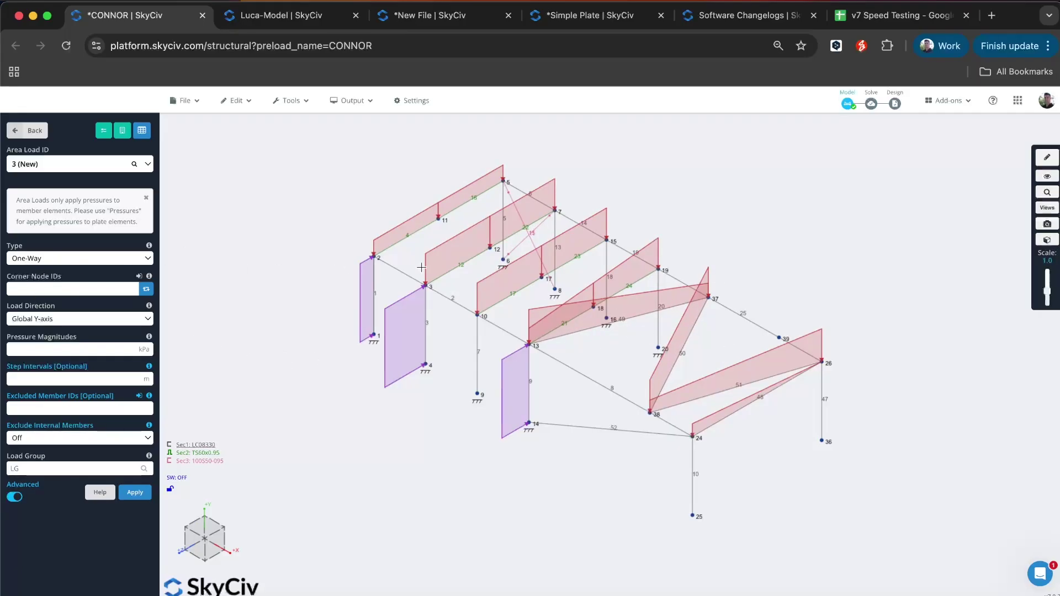
Change area load 2 to exclude Angled Internal Members and apply
{"action": "left_click", "coordinate": [500, 279]}
{"action": "left_click", "coordinate": [59, 439]}
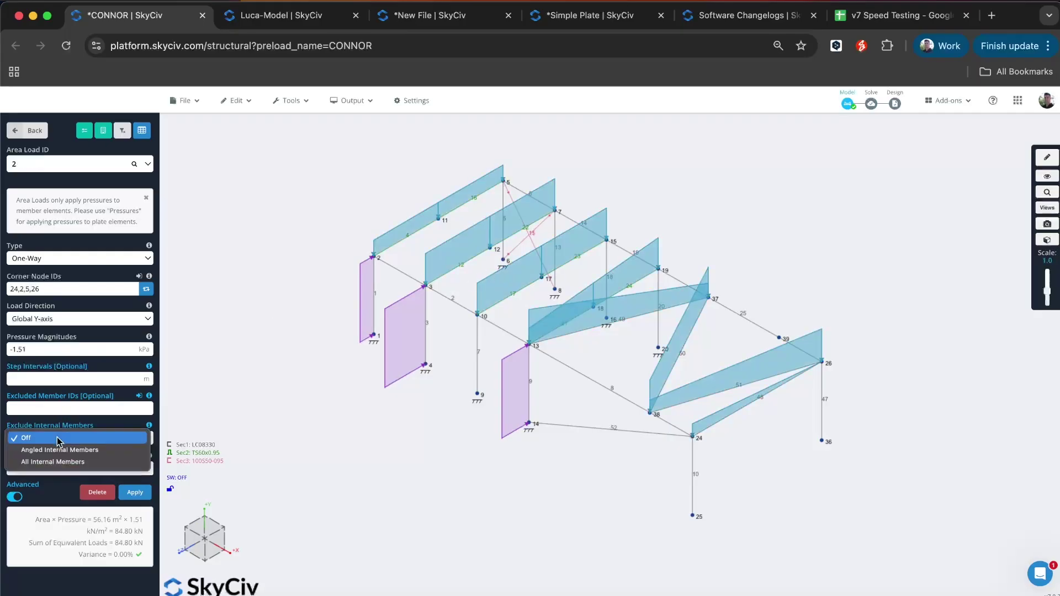
{"action": "left_click", "coordinate": [59, 449]}
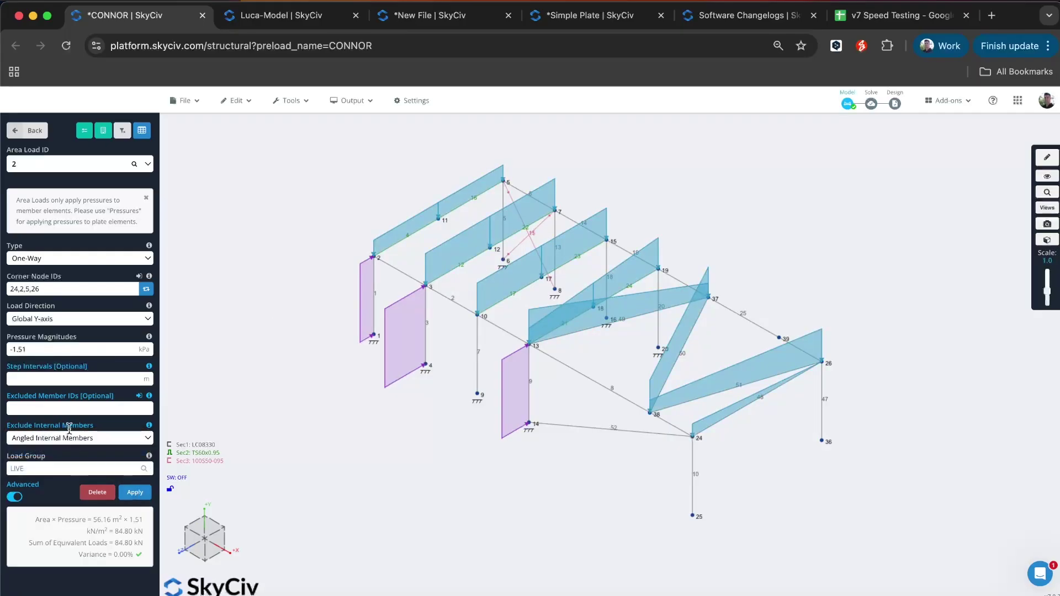
{"action": "left_click", "coordinate": [133, 494]}
Reselect area load 2 from new angles to confirm its 84.80 kN total, 0.00% variance
{"action": "left_click_drag", "start_coordinate": [727, 277], "coordinate": [783, 231]}
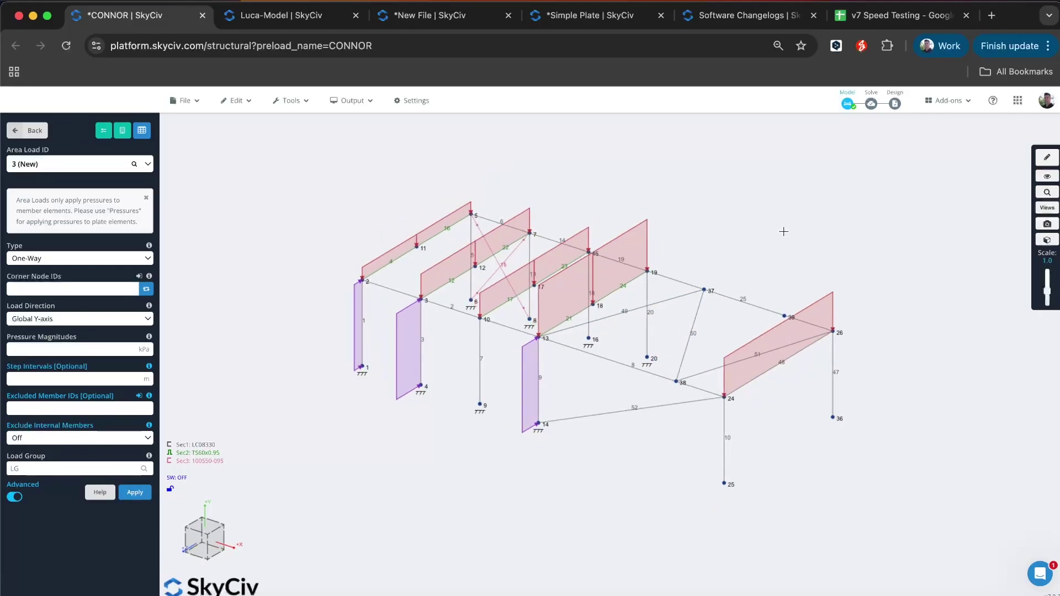
{"action": "left_click", "coordinate": [828, 307]}
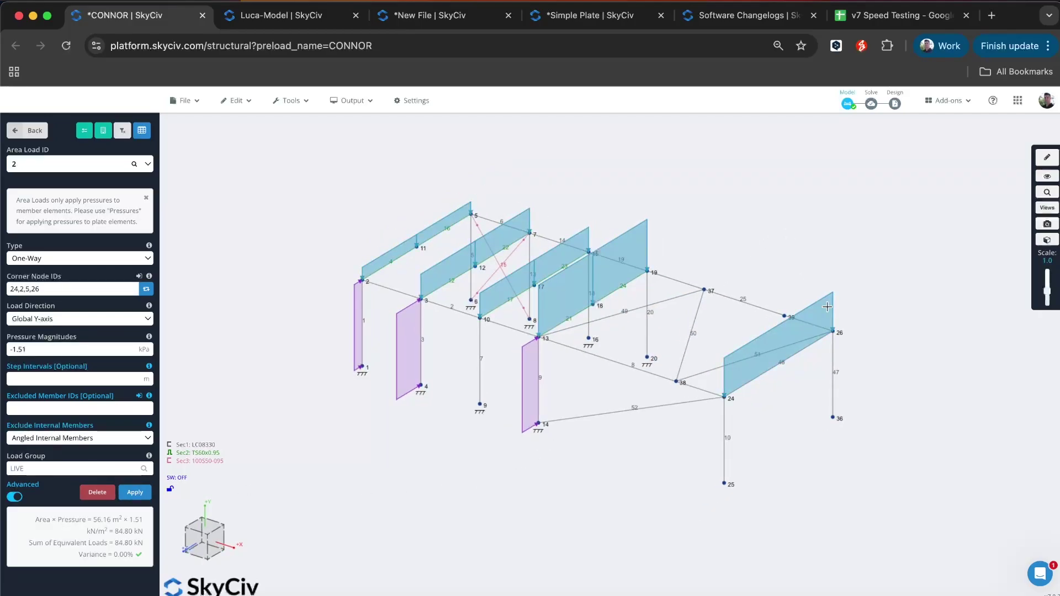
{"action": "mouse_move", "coordinate": [89, 544]}
{"action": "left_click_drag", "start_coordinate": [722, 228], "coordinate": [732, 231]}
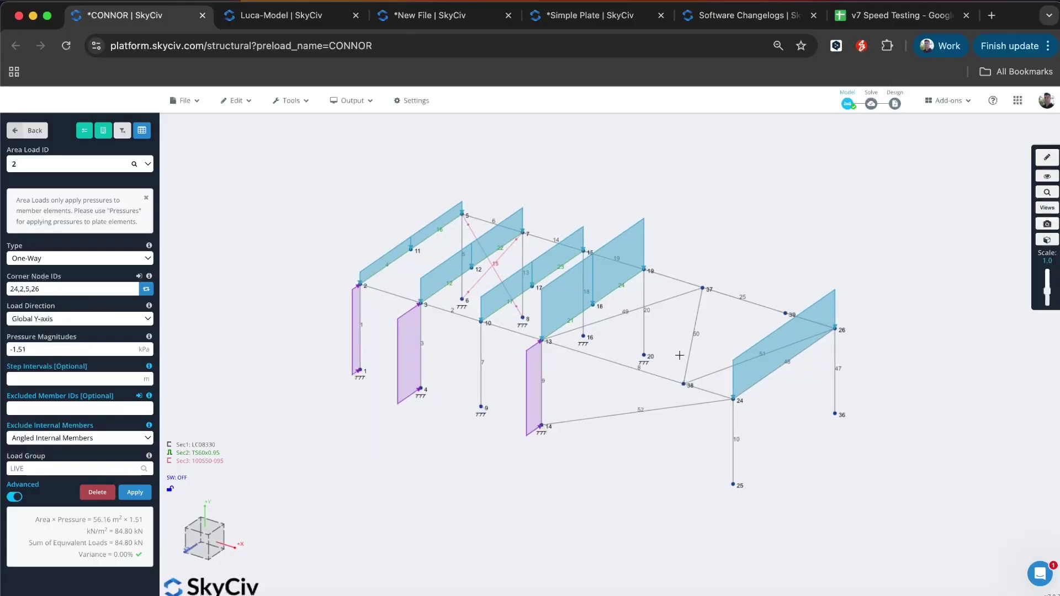
{"action": "scroll", "coordinate": [690, 331], "scroll_direction": "up", "scroll_amount": 3}
{"action": "left_click_drag", "start_coordinate": [679, 341], "coordinate": [693, 321]}
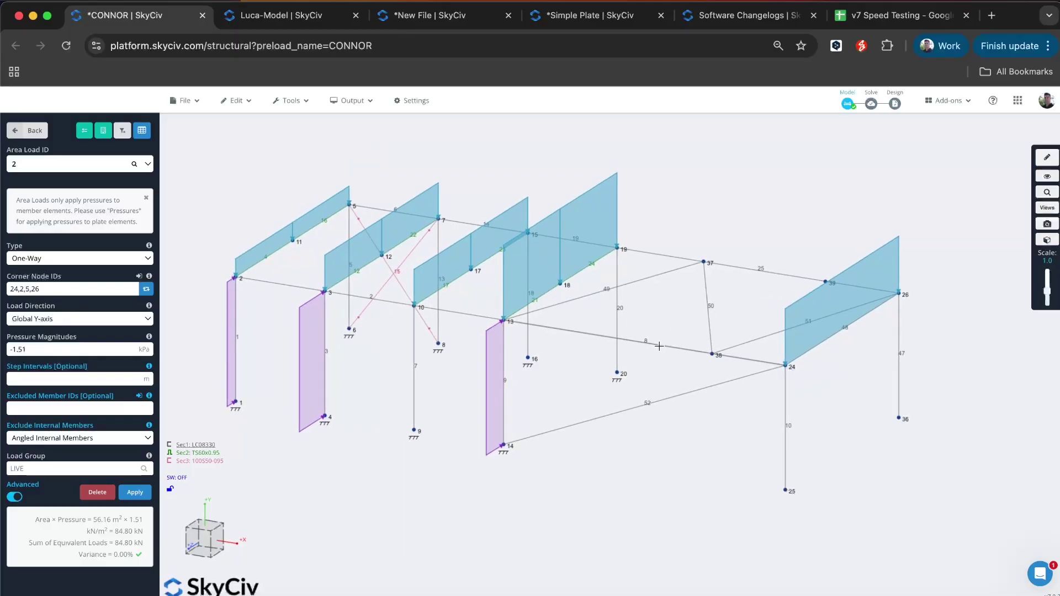
Inspect members 8 (nodes 13-24) and 2 (nodes 2-13), then return to the Software Changelogs page
{"action": "left_click", "coordinate": [594, 335]}
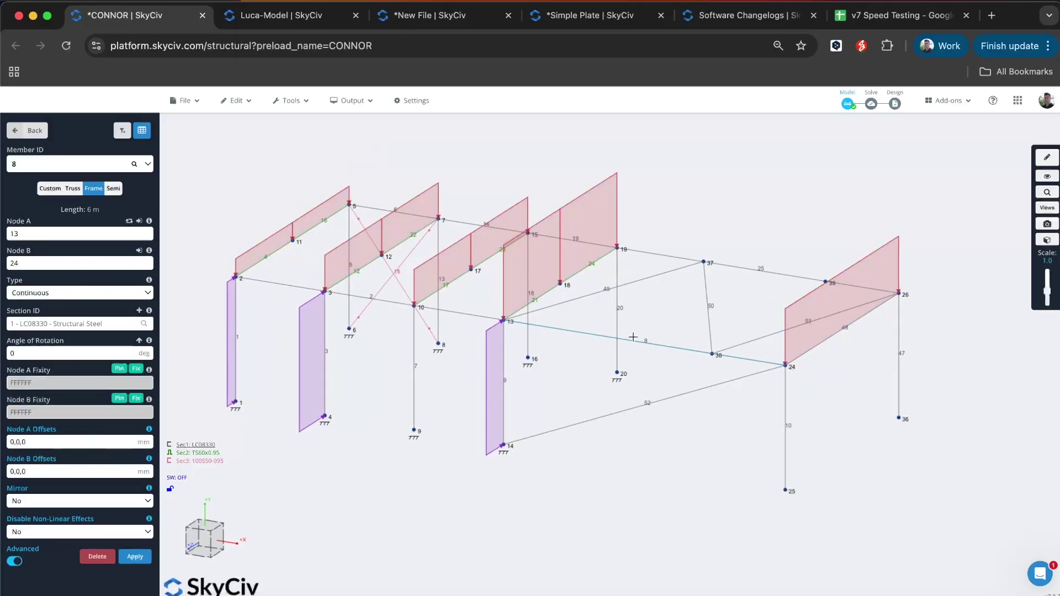
{"action": "left_click", "coordinate": [472, 317]}
{"action": "left_click", "coordinate": [745, 14]}
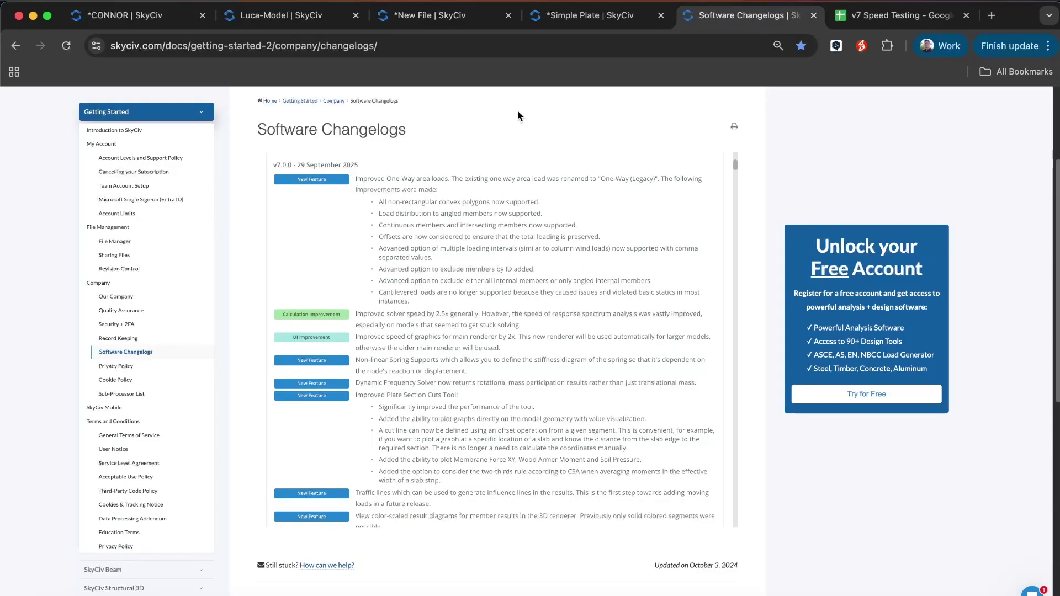
Glance at the CONNOR model again, then bring up the v7 Speed Testing spreadsheet
{"action": "left_click", "coordinate": [145, 19]}
{"action": "left_click_drag", "start_coordinate": [835, 214], "coordinate": [762, 239]}
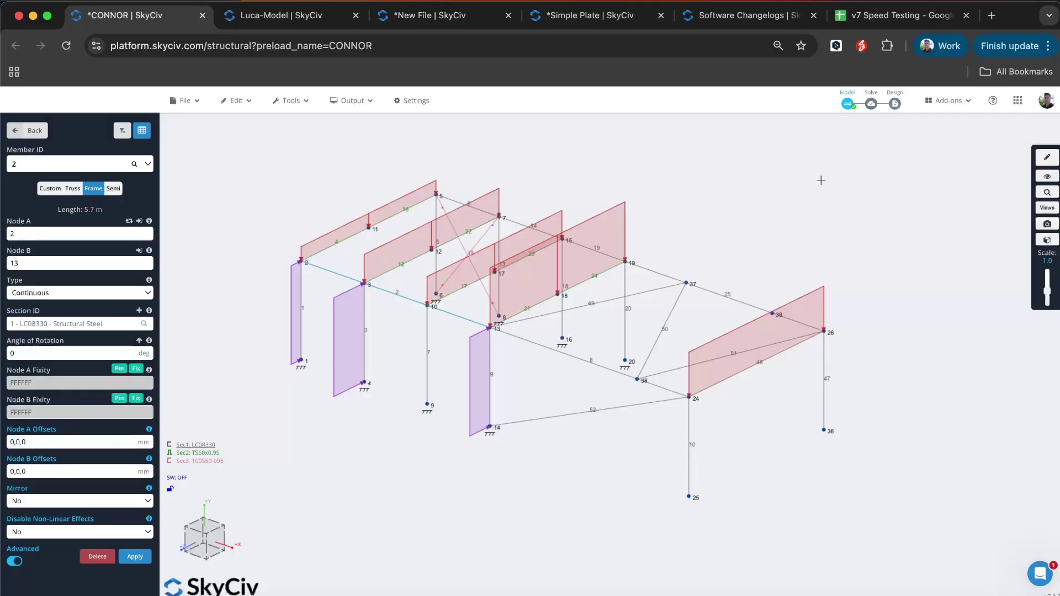
{"action": "left_click", "coordinate": [890, 19]}
{"action": "left_click", "coordinate": [685, 245]}
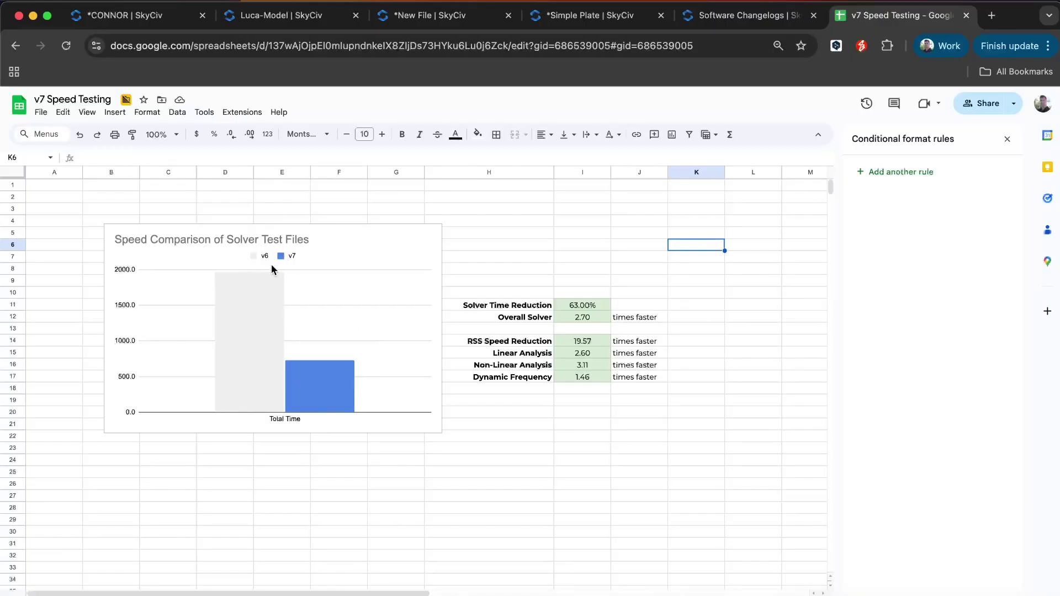
{"action": "left_click", "coordinate": [276, 332]}
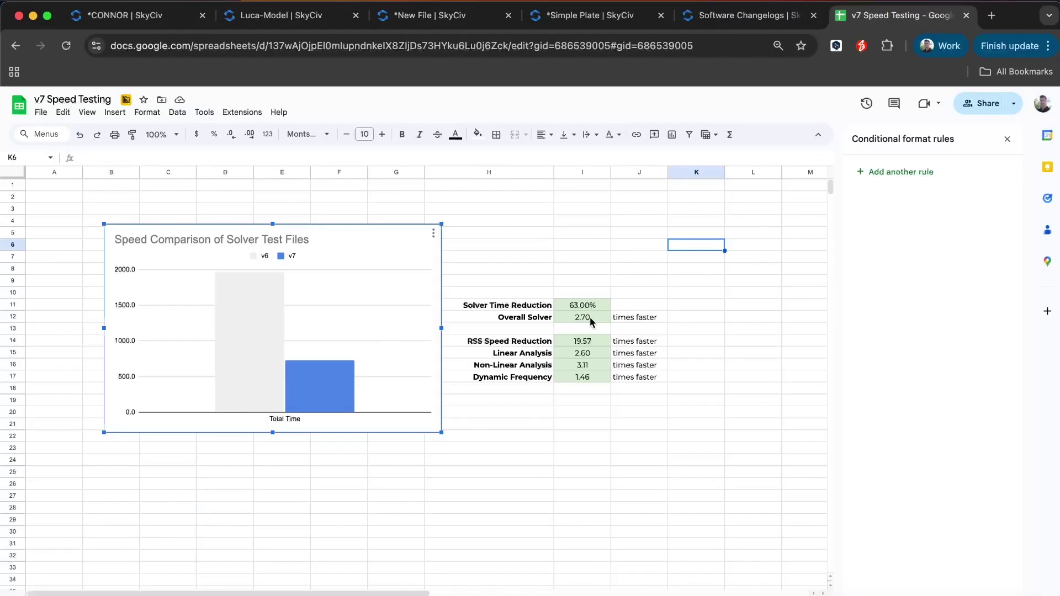
{"action": "left_click", "coordinate": [762, 363]}
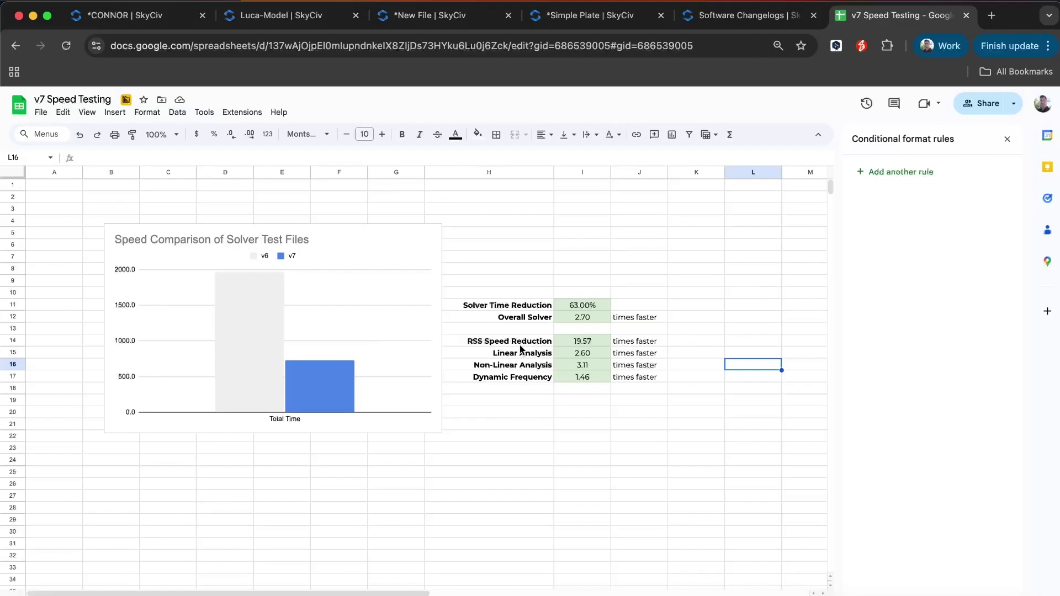
{"action": "left_click", "coordinate": [599, 413]}
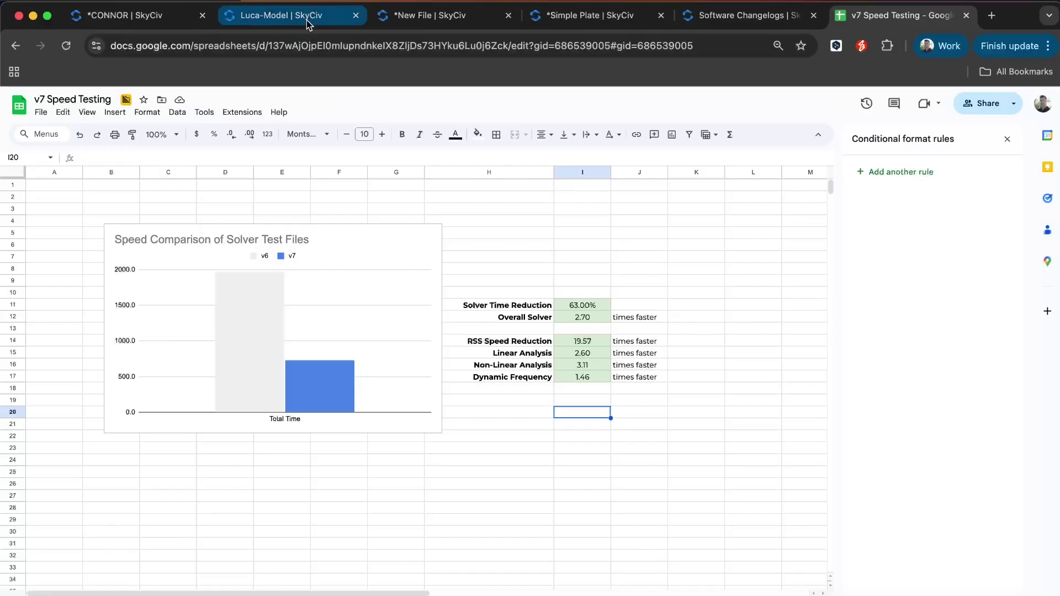
Open the Luca-Model and view its multi-storey frame and dense meshed plate floor from several angles
{"action": "left_click", "coordinate": [285, 15]}
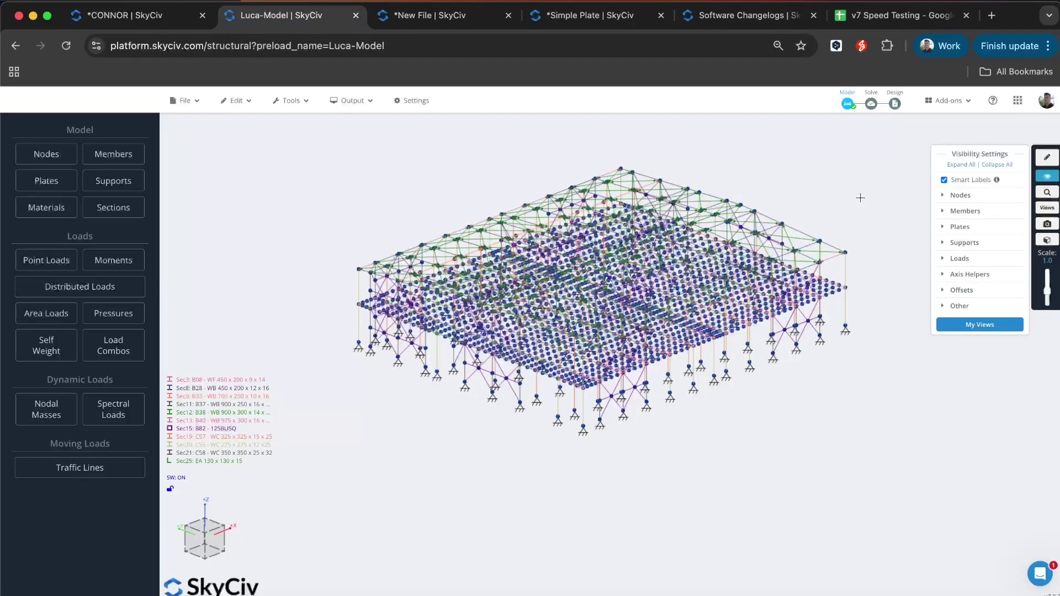
{"action": "right_click_drag", "start_coordinate": [860, 201], "coordinate": [841, 230]}
{"action": "left_click_drag", "start_coordinate": [860, 207], "coordinate": [840, 171]}
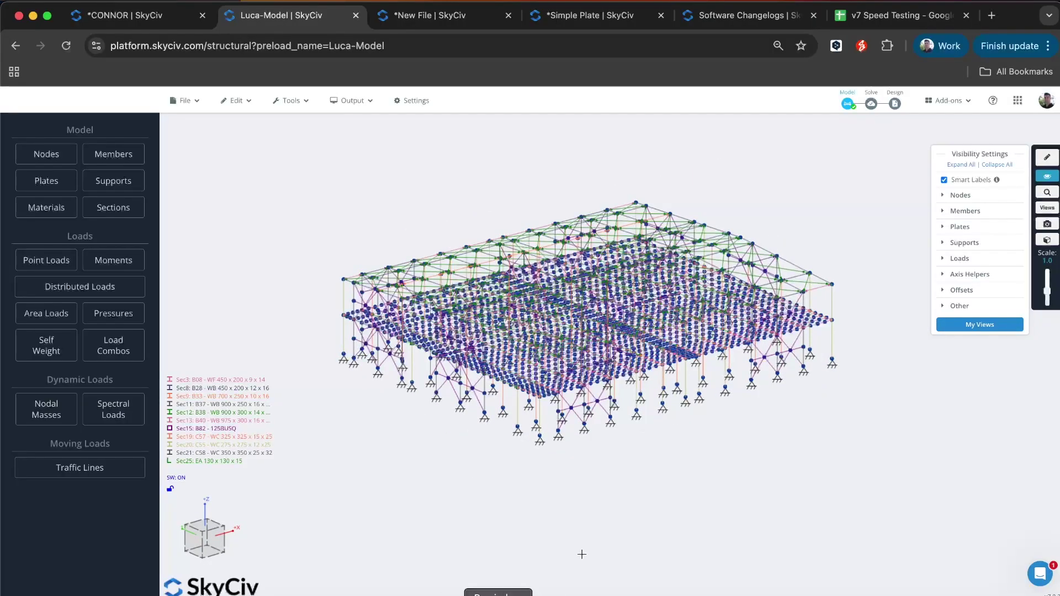
{"action": "mouse_move", "coordinate": [828, 450]}
{"action": "left_mouse_down"}
{"action": "mouse_move", "coordinate": [786, 454]}
{"action": "mouse_move", "coordinate": [862, 440]}
{"action": "mouse_move", "coordinate": [804, 464]}
{"action": "mouse_move", "coordinate": [828, 450]}
{"action": "left_mouse_up"}
{"action": "left_click_drag", "start_coordinate": [875, 425], "coordinate": [961, 325]}
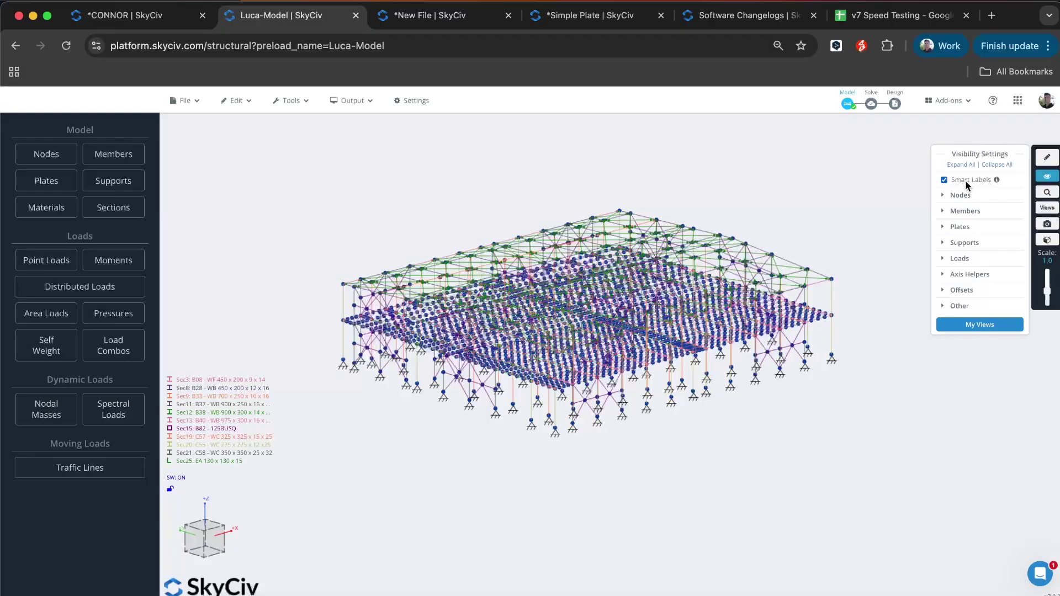
In the New File model, delete the existing Traffic Line 1
{"action": "left_click", "coordinate": [461, 22]}
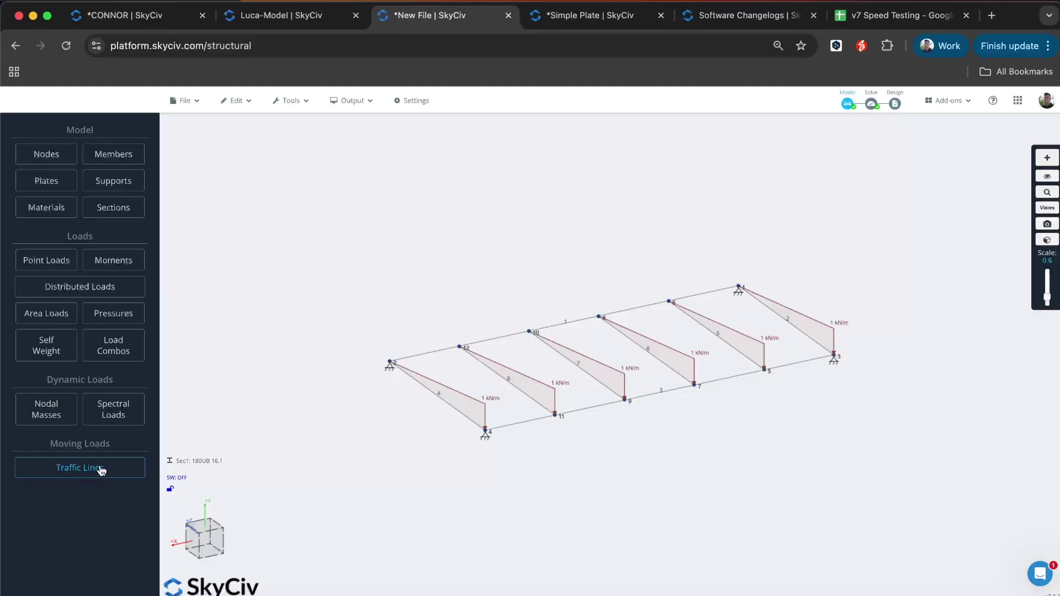
{"action": "left_click", "coordinate": [69, 478]}
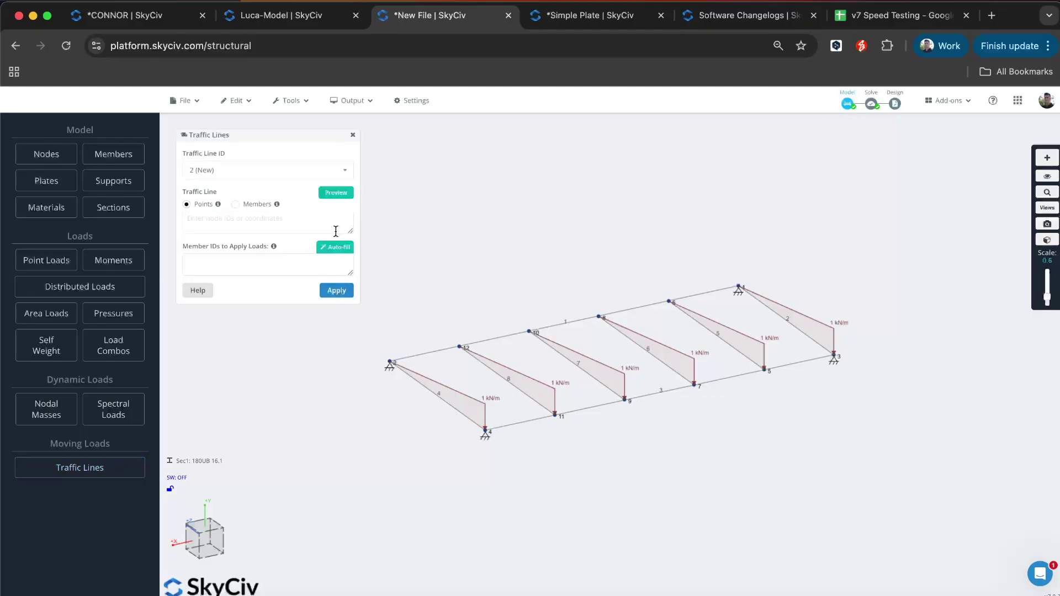
{"action": "left_click", "coordinate": [281, 173]}
{"action": "left_click", "coordinate": [272, 208]}
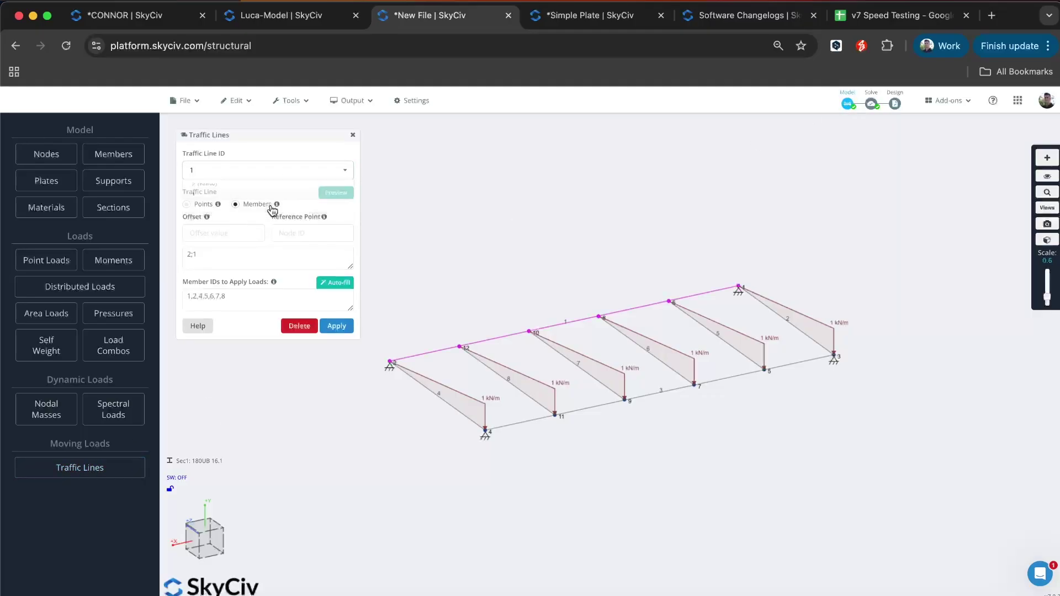
{"action": "left_click", "coordinate": [302, 326]}
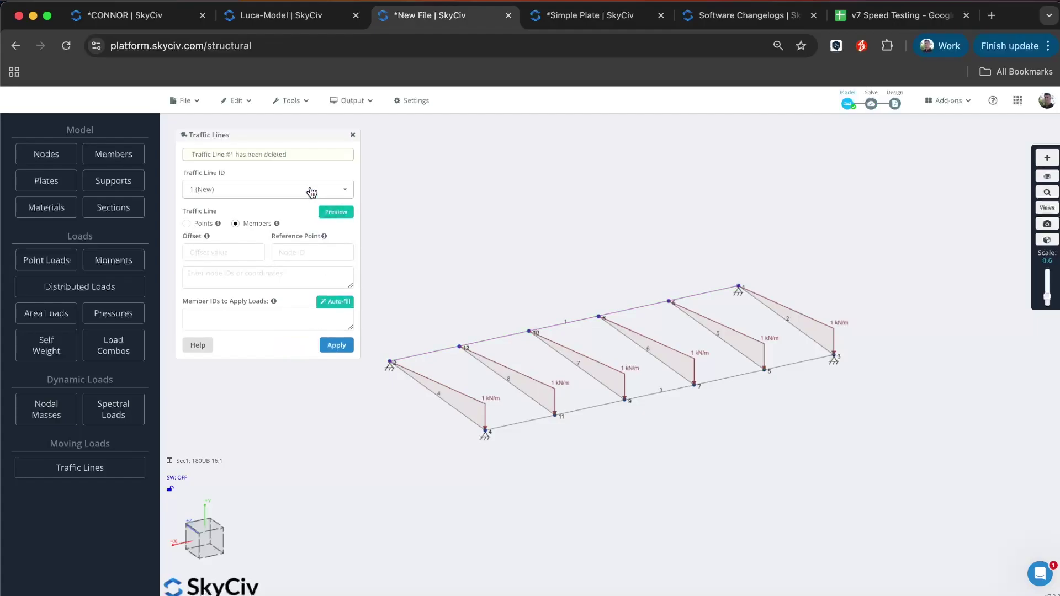
Define a new traffic line by points 2;1, preview it, auto-fill members 1,2,4,5,6,7,8, and apply
{"action": "left_click", "coordinate": [187, 223]}
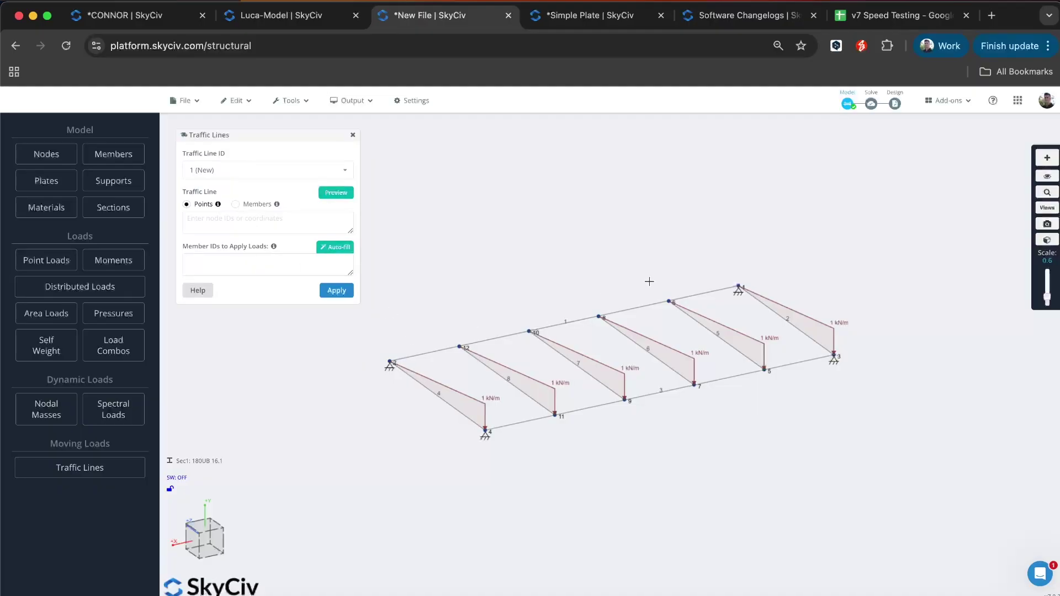
{"action": "left_click", "coordinate": [218, 226]}
{"action": "type", "text": "2;4"}
{"action": "left_click", "coordinate": [336, 193]}
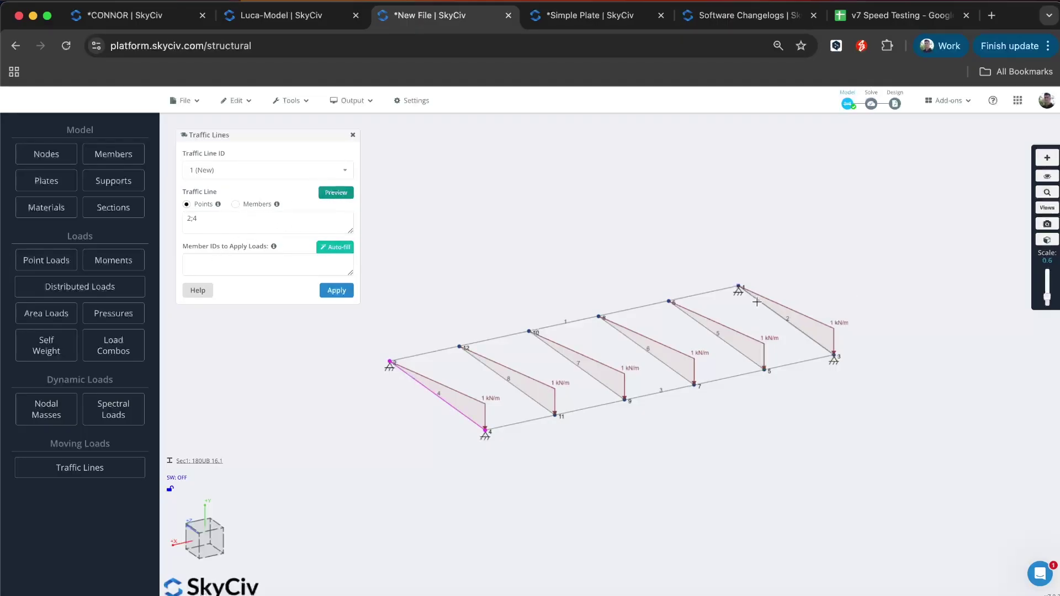
{"action": "left_click", "coordinate": [226, 229]}
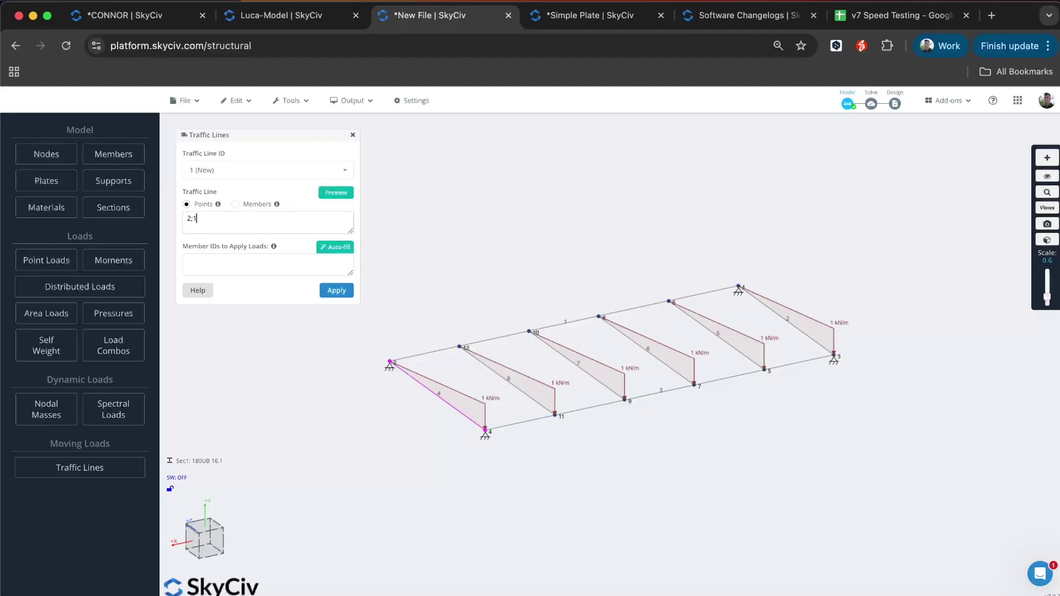
{"action": "left_click", "coordinate": [325, 194]}
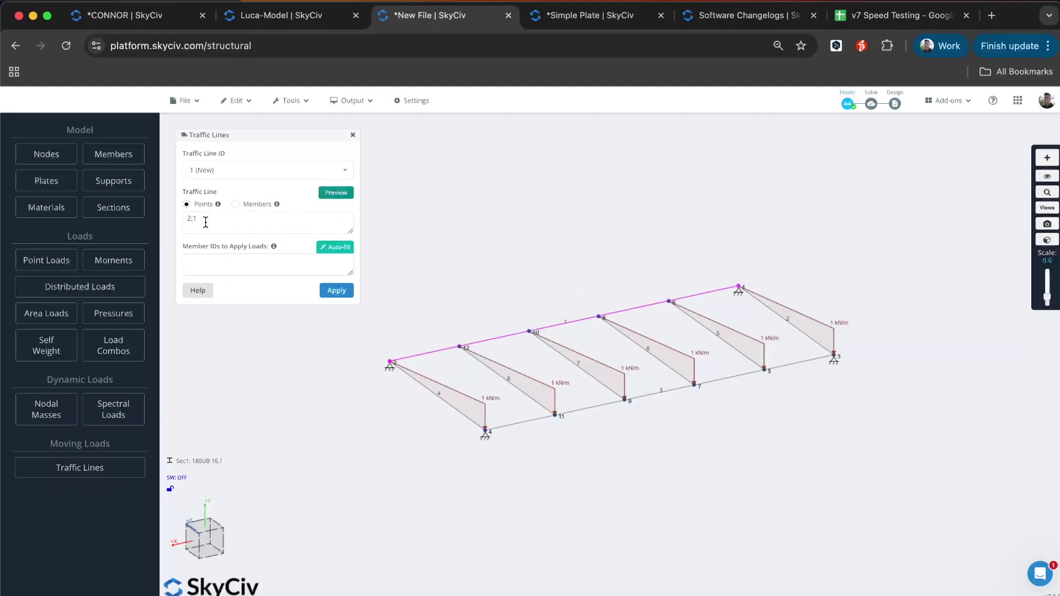
{"action": "left_click", "coordinate": [335, 247]}
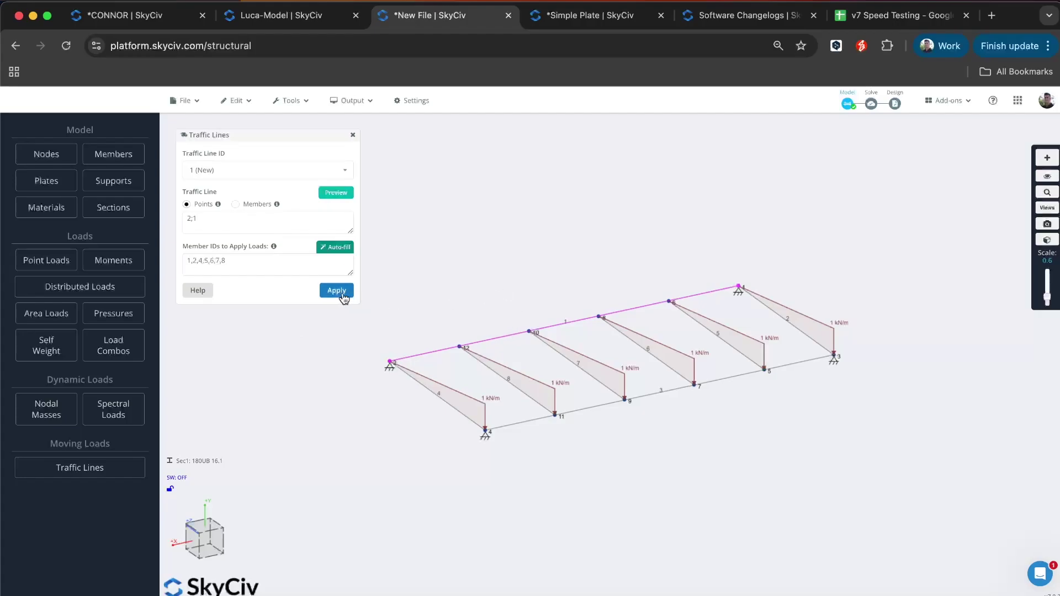
{"action": "left_click", "coordinate": [342, 293]}
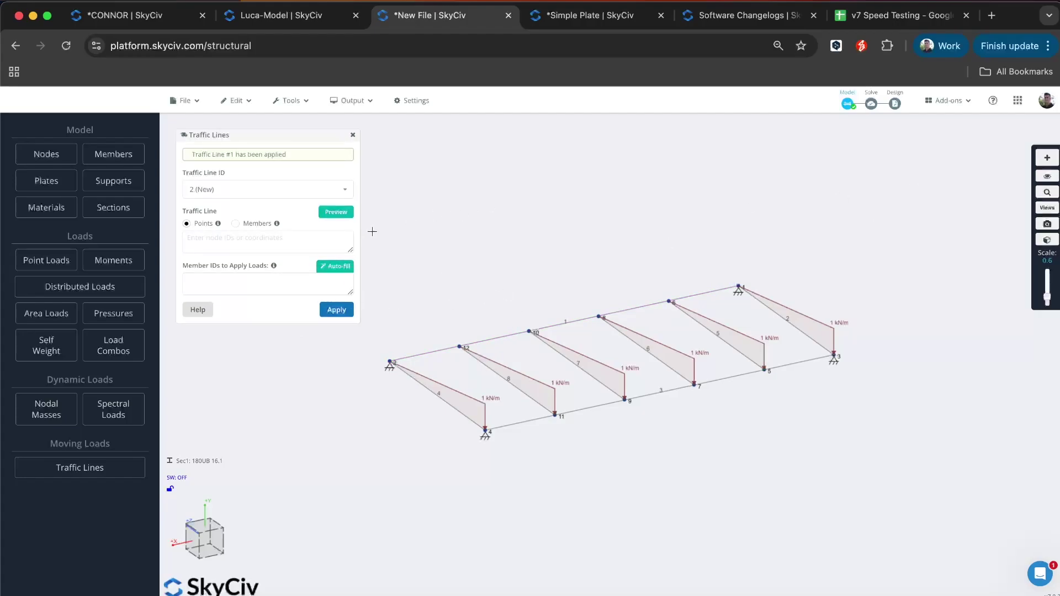
Close the traffic line settings and solve the model, dismissing the completion notice
{"action": "left_click", "coordinate": [352, 134]}
{"action": "mouse_move", "coordinate": [894, 103]}
{"action": "left_click", "coordinate": [898, 148]}
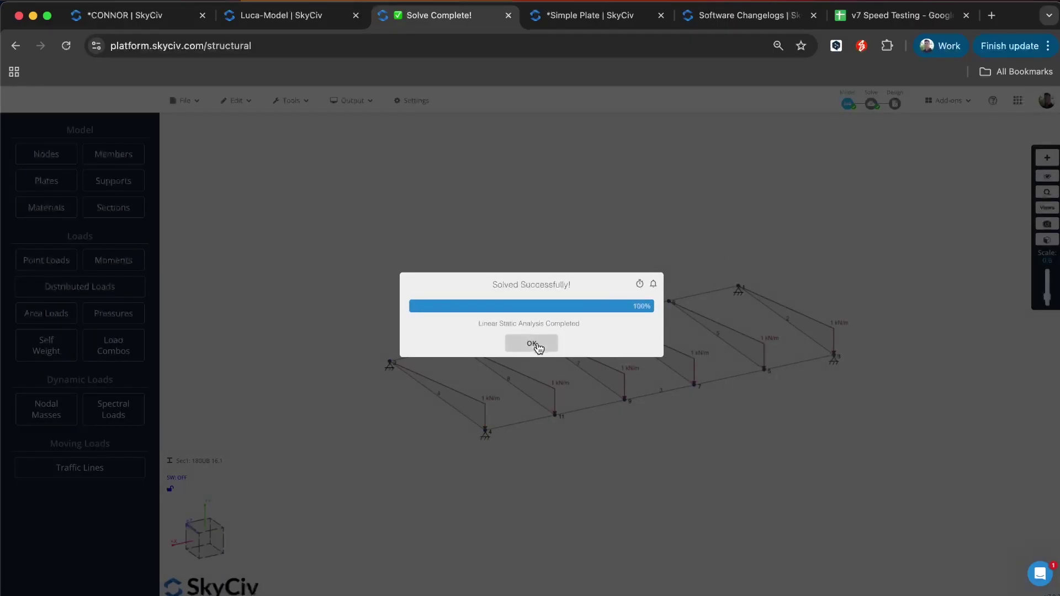
{"action": "left_click", "coordinate": [532, 343]}
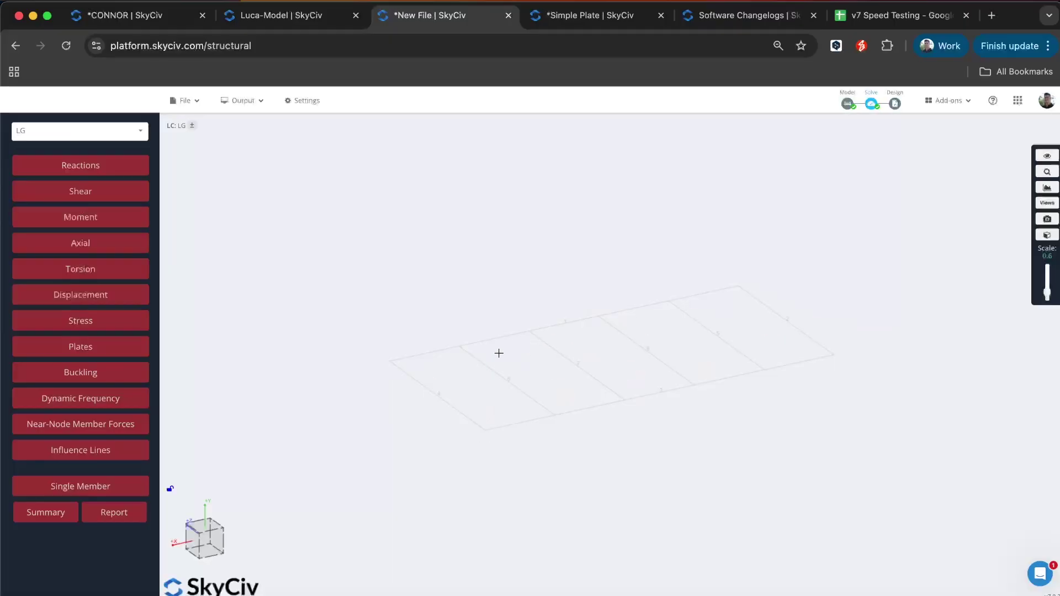
Set the influence line to traffic line 1, Member Force Shear y, member 1 at position 25
{"action": "left_click", "coordinate": [85, 458]}
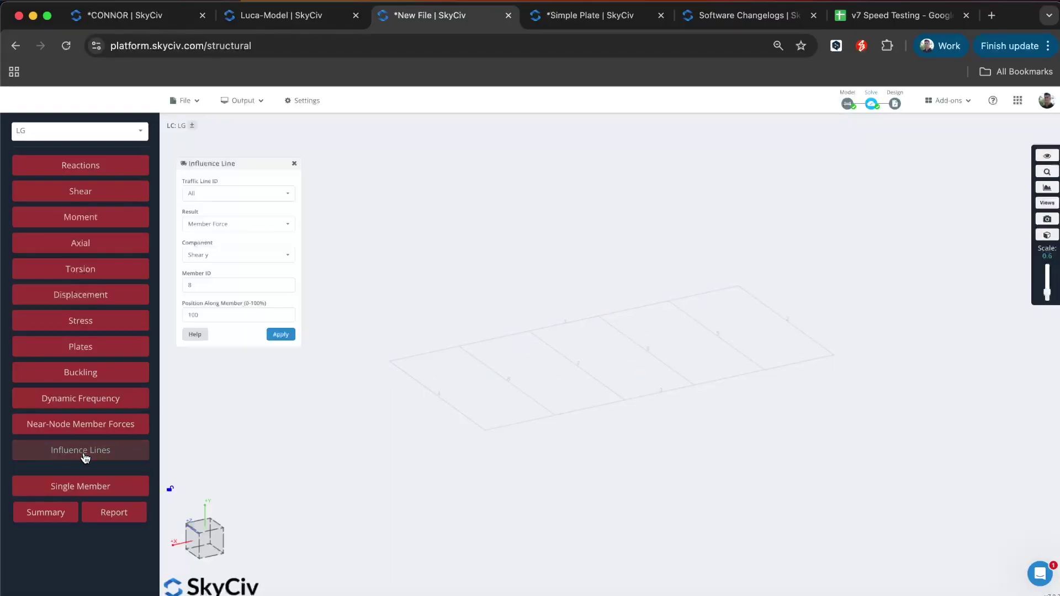
{"action": "left_click_drag", "start_coordinate": [236, 161], "coordinate": [263, 148]}
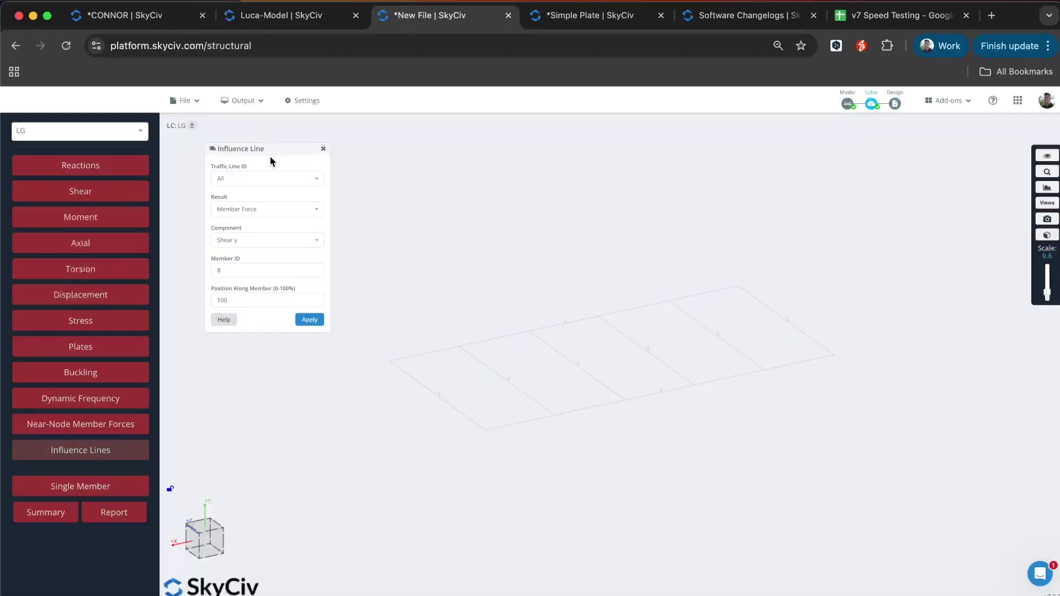
{"action": "left_click", "coordinate": [251, 186]}
{"action": "left_click", "coordinate": [232, 217]}
{"action": "left_click", "coordinate": [250, 216]}
{"action": "left_click", "coordinate": [244, 246]}
{"action": "left_click", "coordinate": [257, 247]}
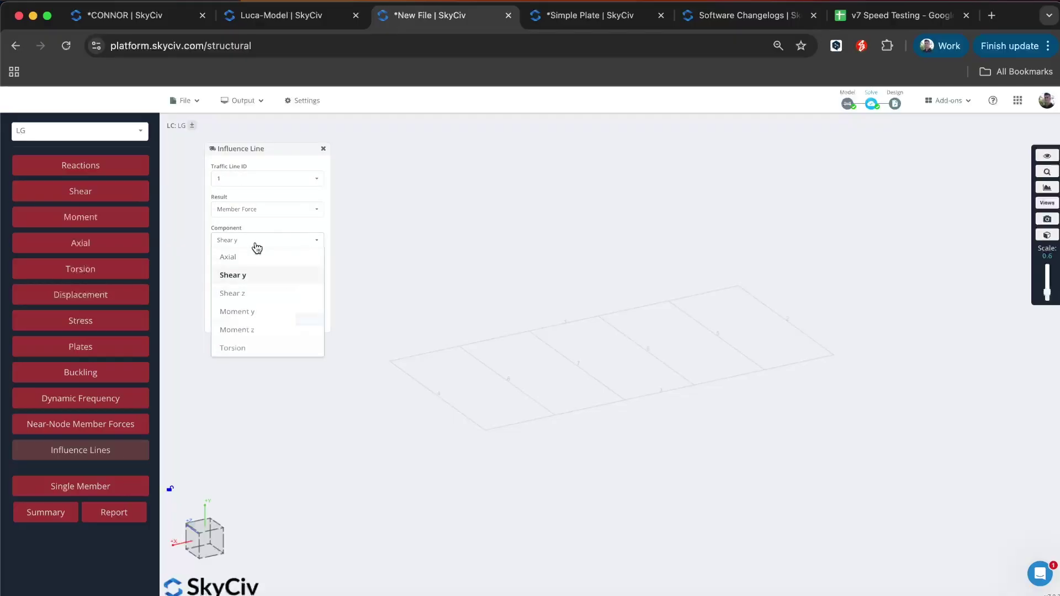
{"action": "left_click", "coordinate": [246, 276]}
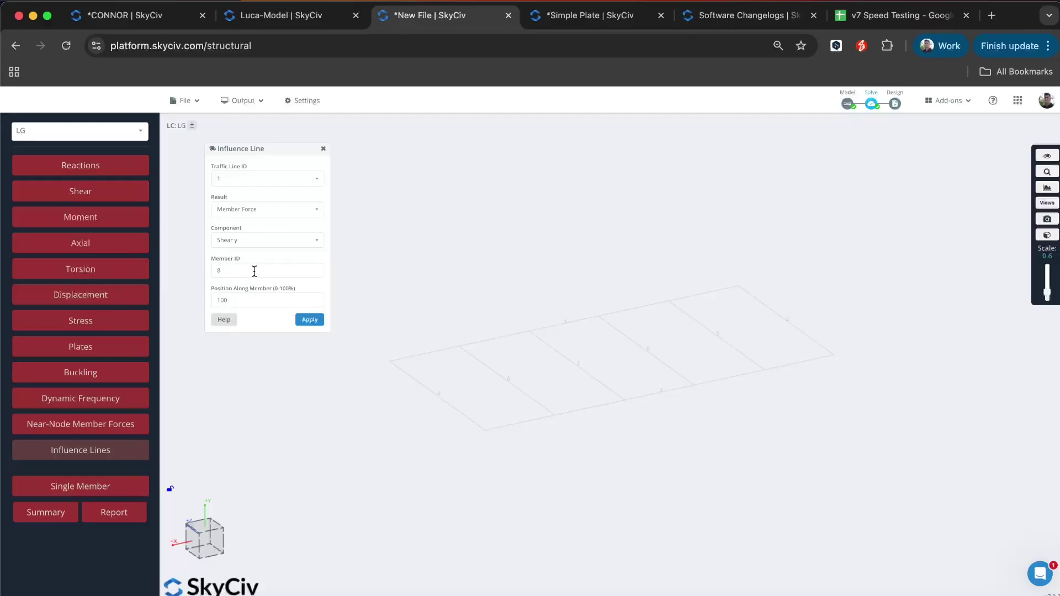
{"action": "left_click", "coordinate": [254, 271]}
{"action": "key", "text": "Tab"}
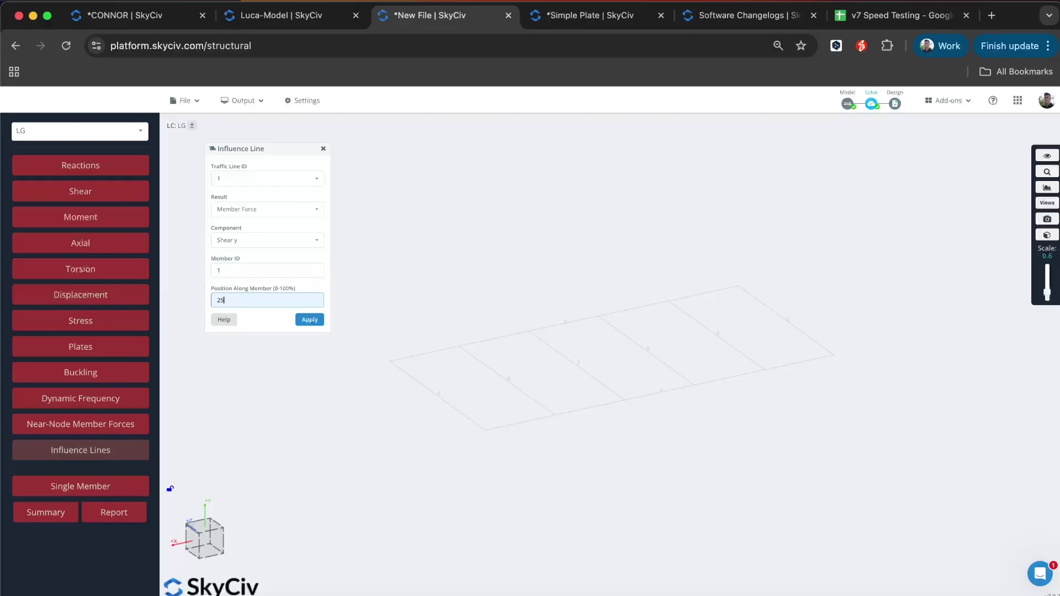
Draw the Shear y influence line for member 1, then redraw it for member 2
{"action": "left_click", "coordinate": [308, 321]}
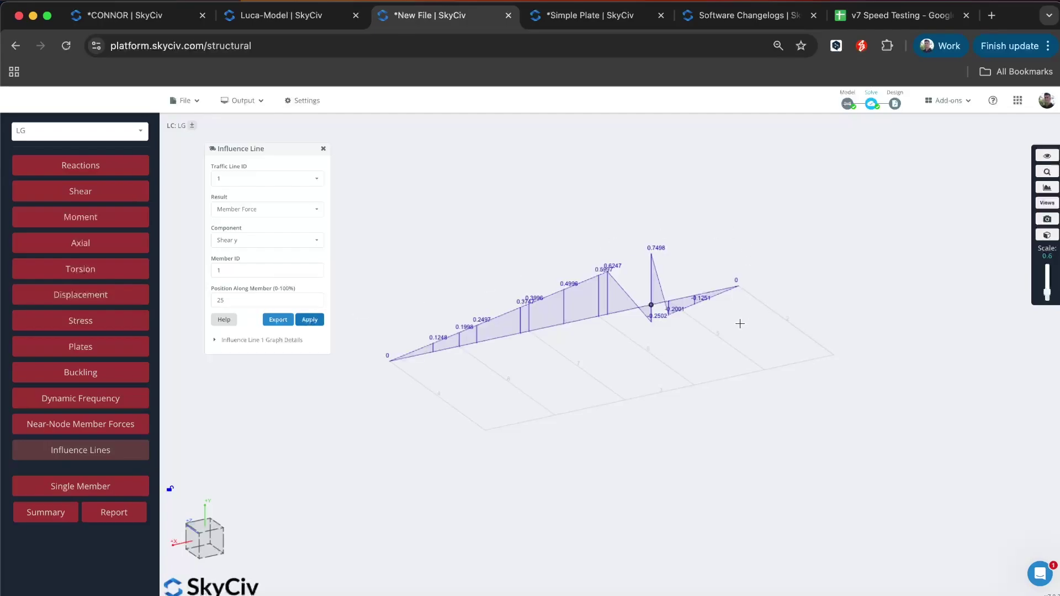
{"action": "key", "text": "ctrl+super+space"}
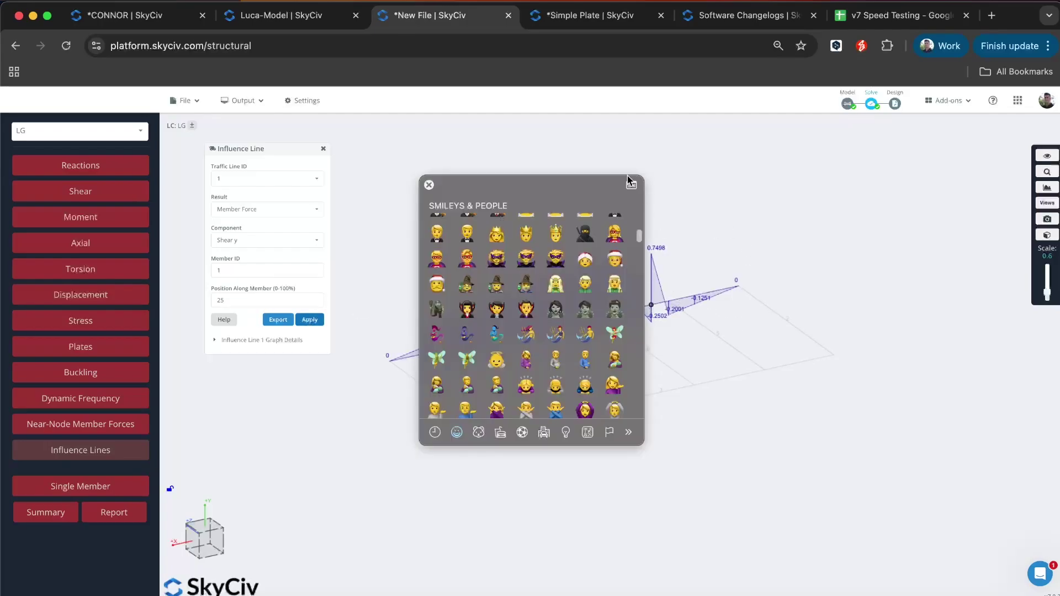
{"action": "left_click", "coordinate": [429, 185]}
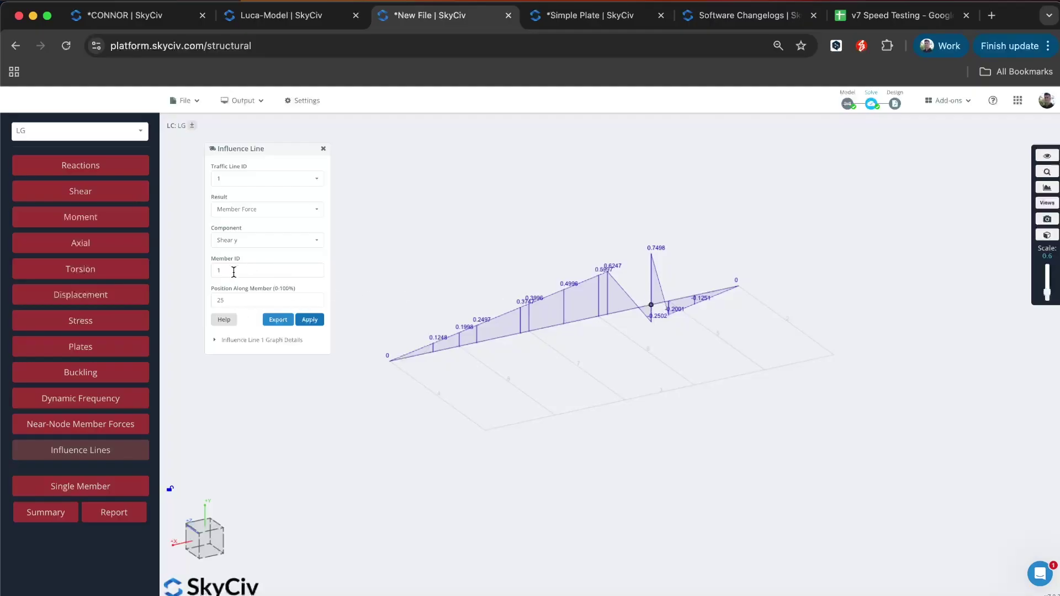
{"action": "left_click", "coordinate": [231, 299]}
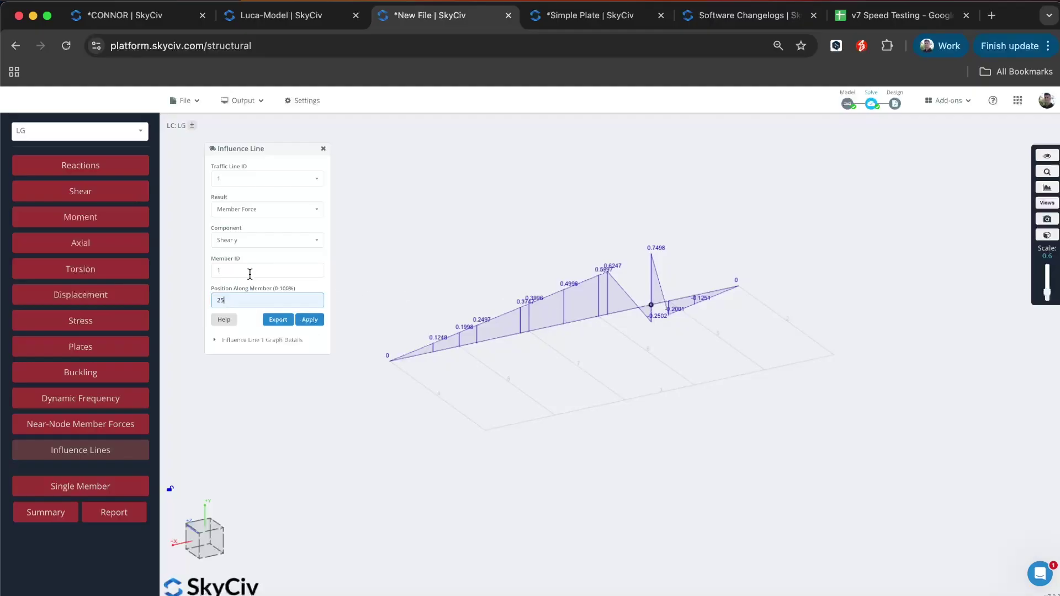
{"action": "left_click", "coordinate": [249, 272]}
{"action": "key", "text": "Tab"}
{"action": "left_click", "coordinate": [307, 320]}
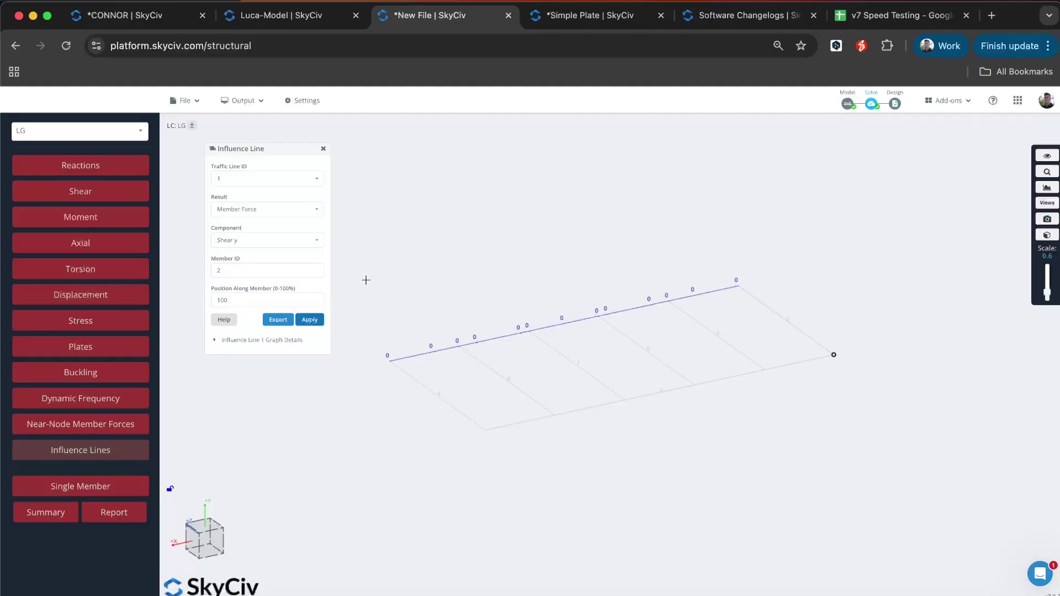
Redraw the influence line for other member and position values, ending at member 2, 100%
{"action": "left_click", "coordinate": [241, 302]}
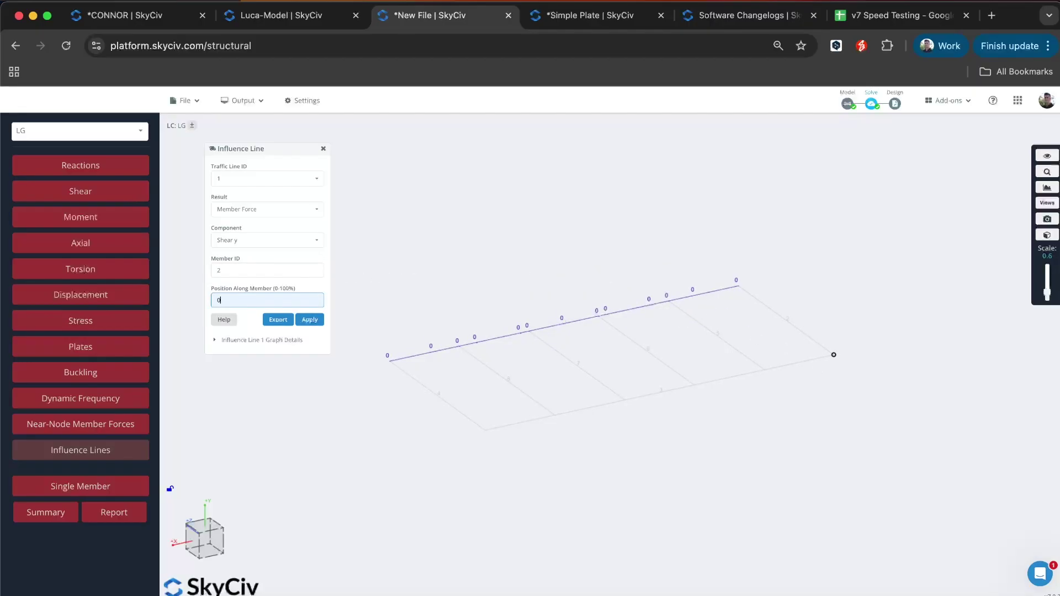
{"action": "left_click", "coordinate": [248, 271]}
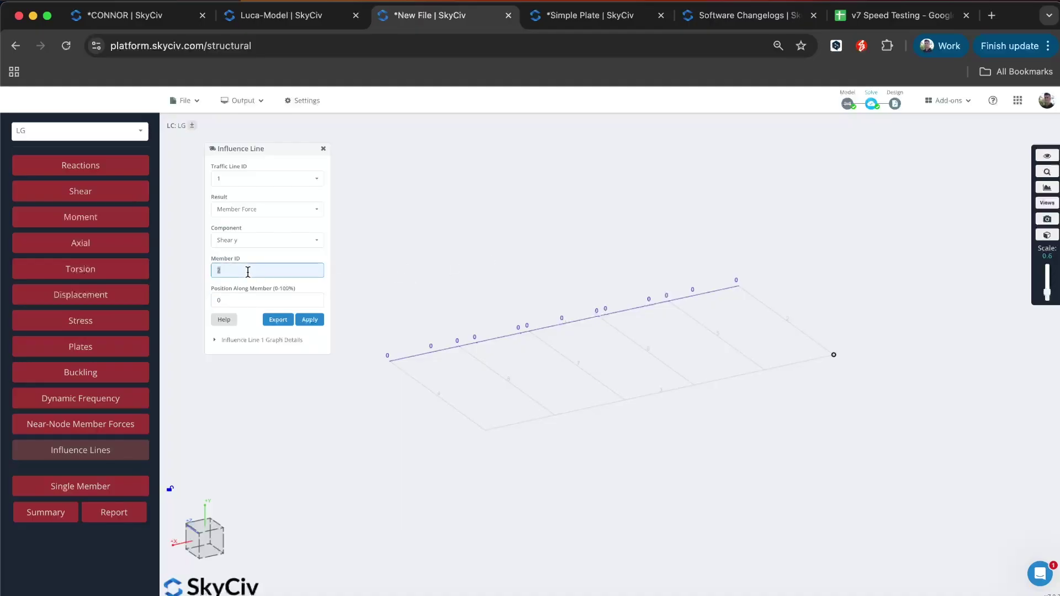
{"action": "left_click", "coordinate": [317, 324]}
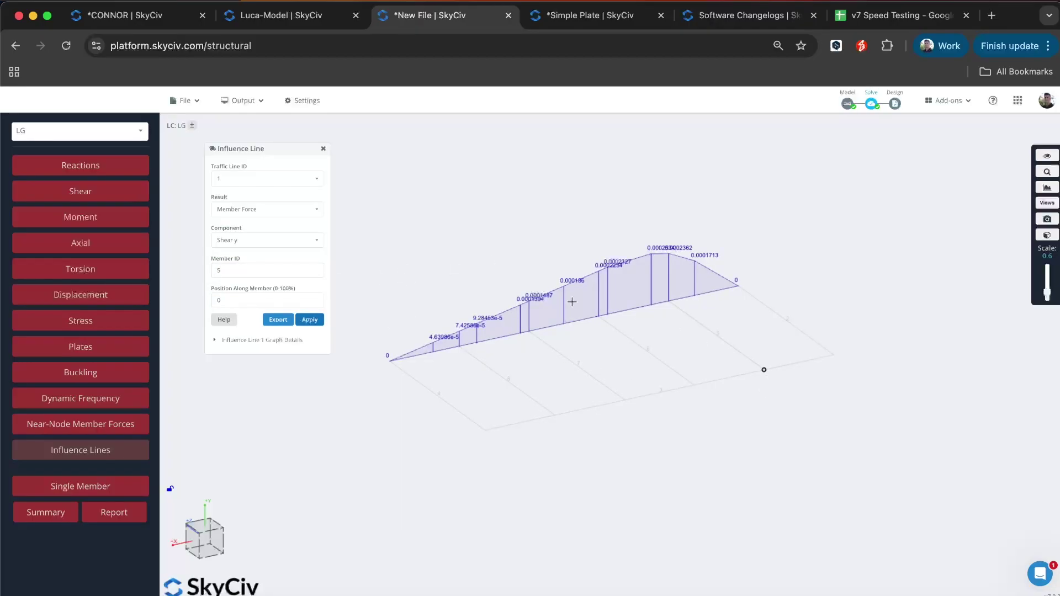
{"action": "left_click", "coordinate": [226, 299]}
{"action": "left_click", "coordinate": [310, 321]}
Orbit around the influence line and briefly expand then collapse the Graph Details table
{"action": "left_click_drag", "start_coordinate": [611, 179], "coordinate": [855, 178]}
{"action": "left_click_drag", "start_coordinate": [797, 201], "coordinate": [620, 239]}
{"action": "left_click", "coordinate": [251, 341]}
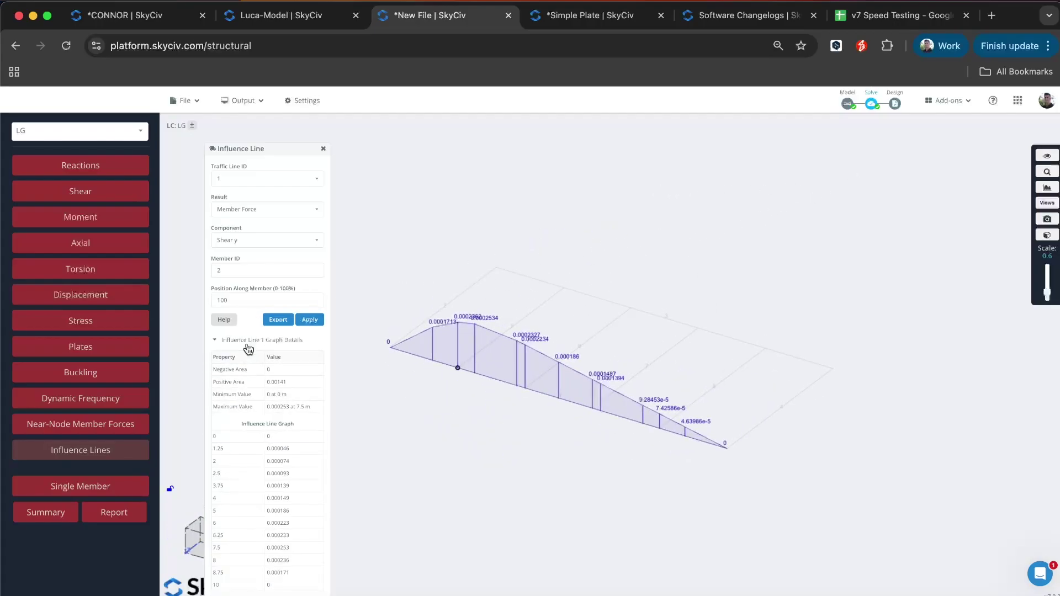
{"action": "left_click", "coordinate": [249, 341]}
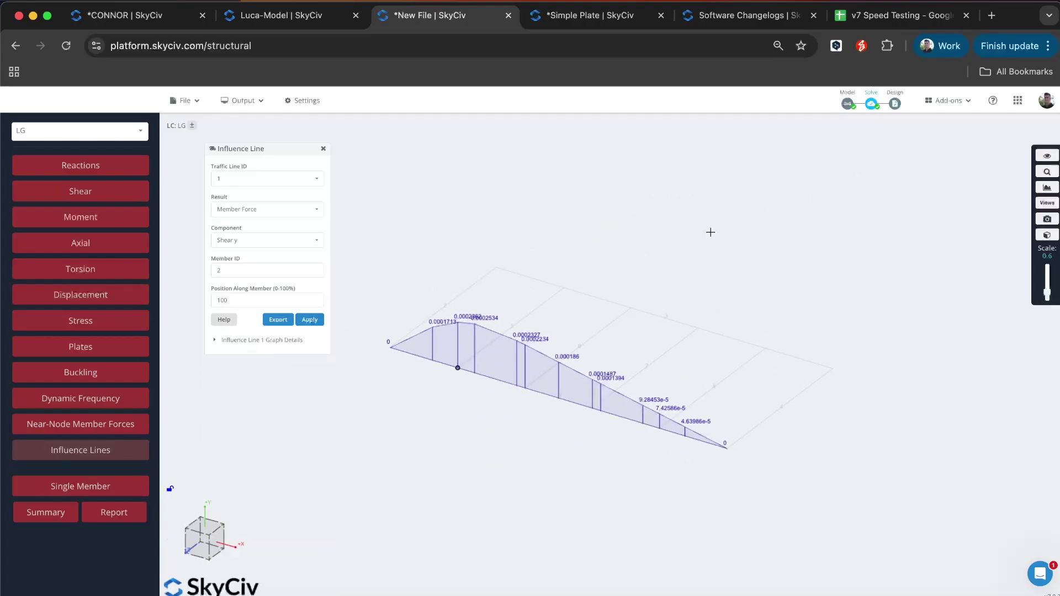
{"action": "left_click_drag", "start_coordinate": [715, 232], "coordinate": [518, 224]}
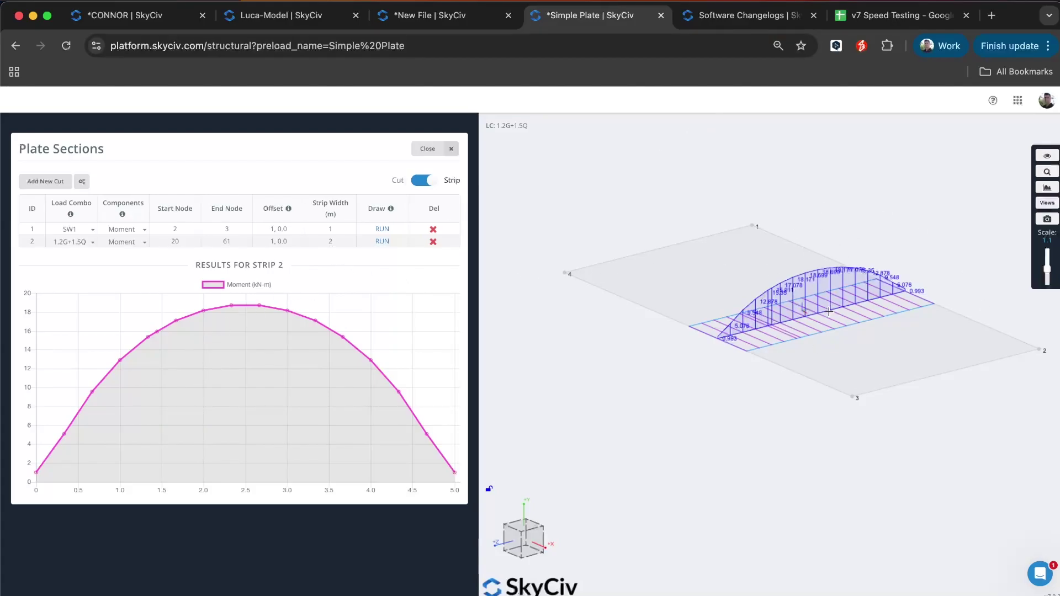
Switch plate sections to Cut, run cut 2 with component My (ΣMy 421.80495 kN-m), then run cut 1
{"action": "left_click_drag", "start_coordinate": [873, 215], "coordinate": [830, 200]}
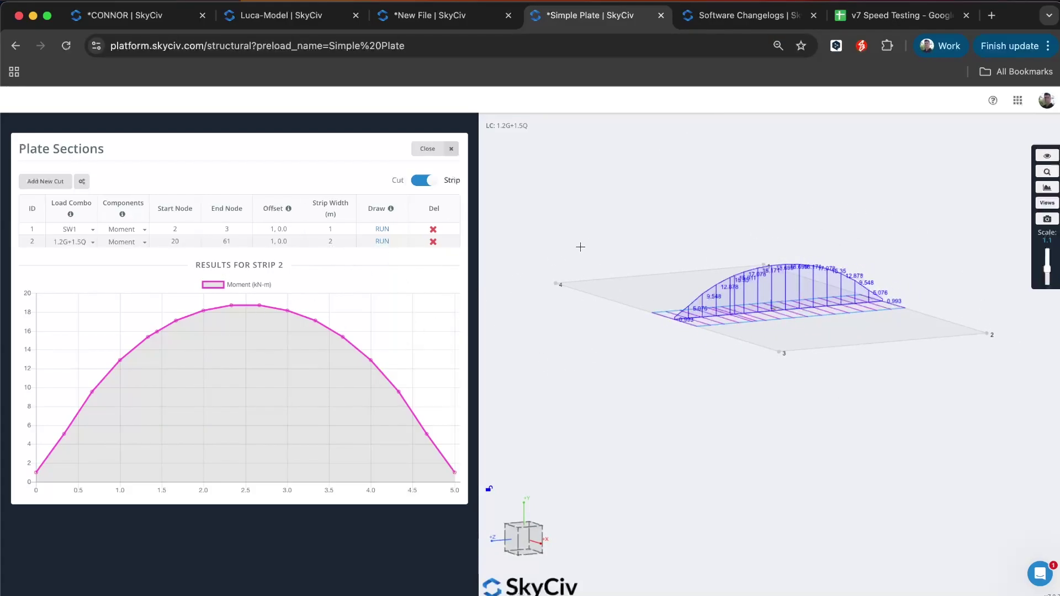
{"action": "left_click_drag", "start_coordinate": [734, 219], "coordinate": [739, 229]}
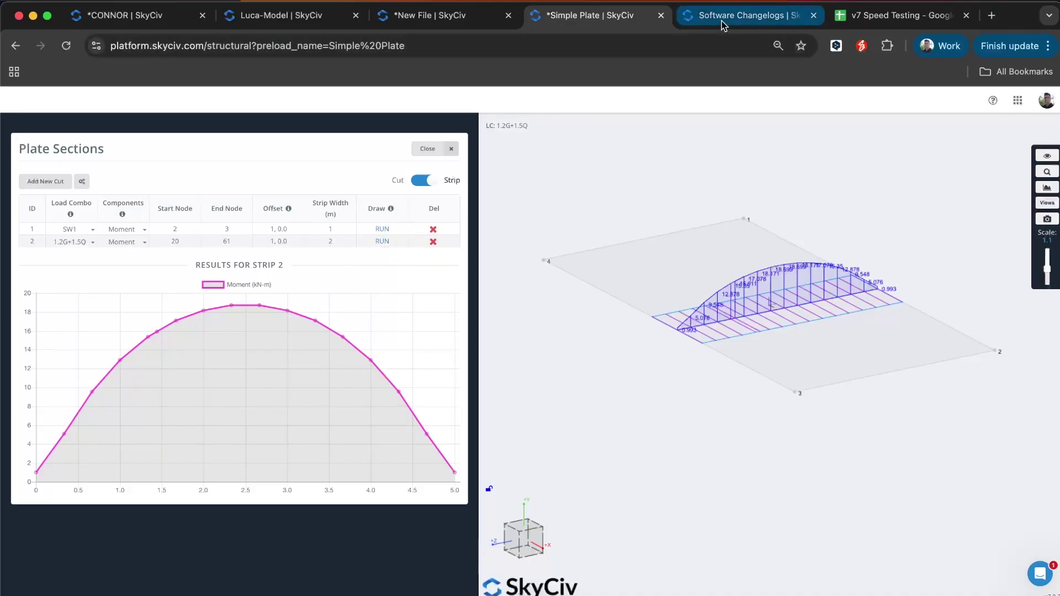
{"action": "left_click", "coordinate": [142, 243]}
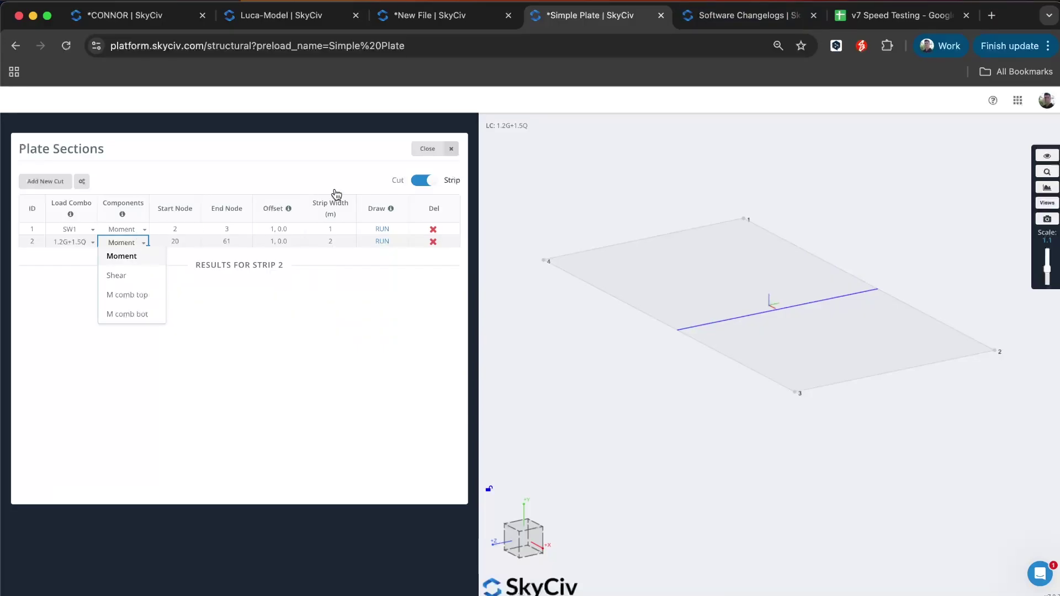
{"action": "left_click", "coordinate": [423, 182]}
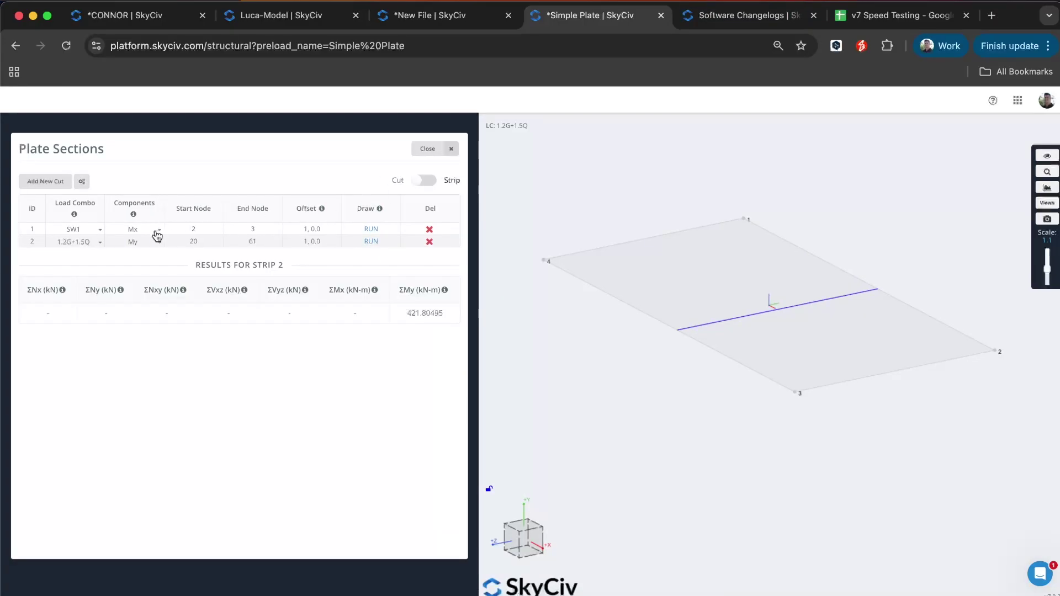
{"action": "left_click", "coordinate": [372, 243]}
{"action": "left_click", "coordinate": [133, 249]}
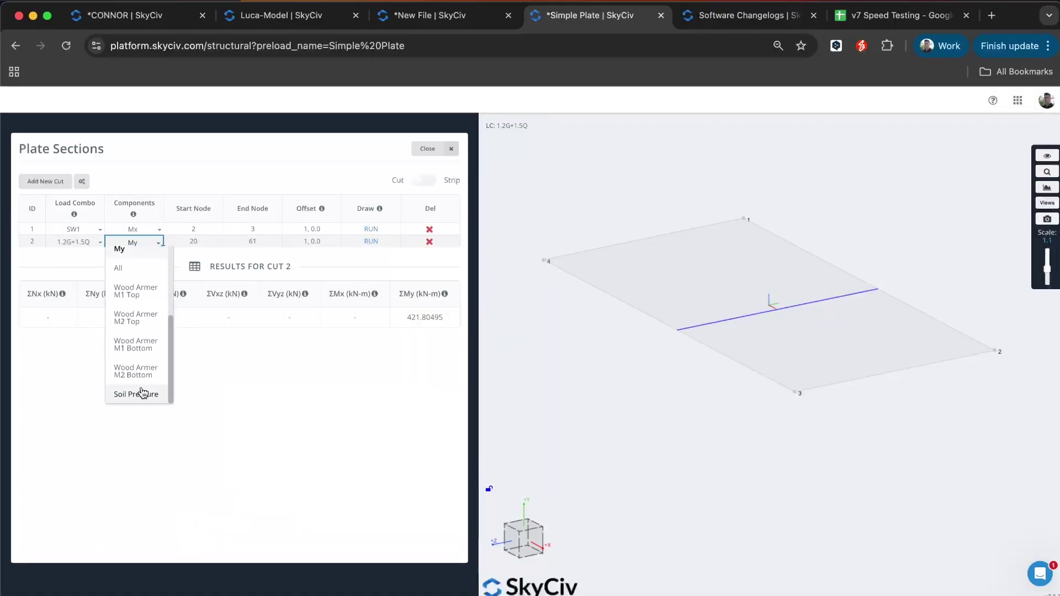
{"action": "scroll", "coordinate": [142, 326], "scroll_direction": "up", "scroll_amount": 5}
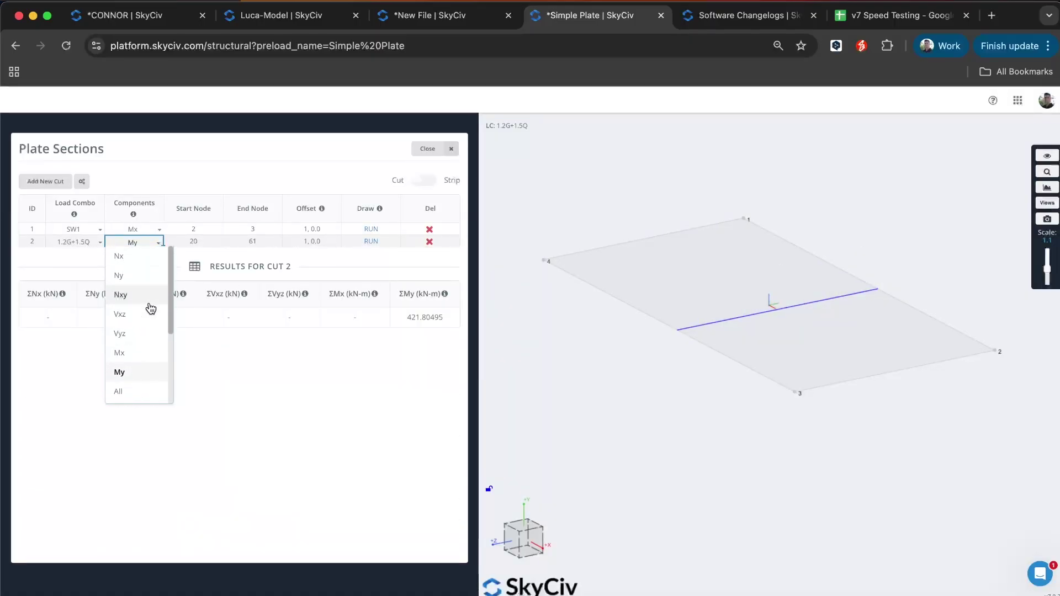
{"action": "left_click", "coordinate": [195, 174]}
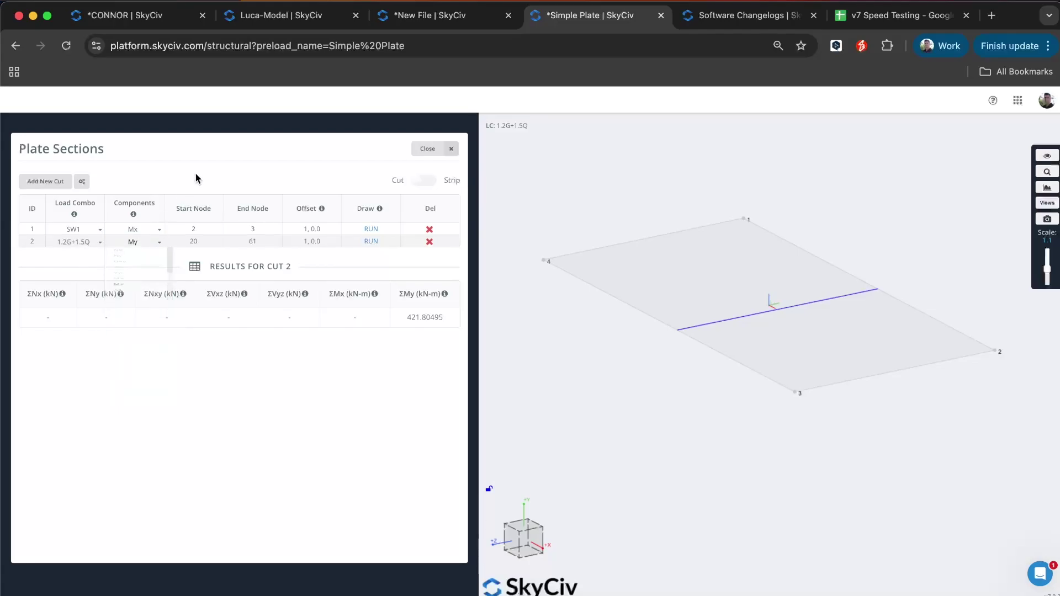
{"action": "left_click", "coordinate": [371, 230]}
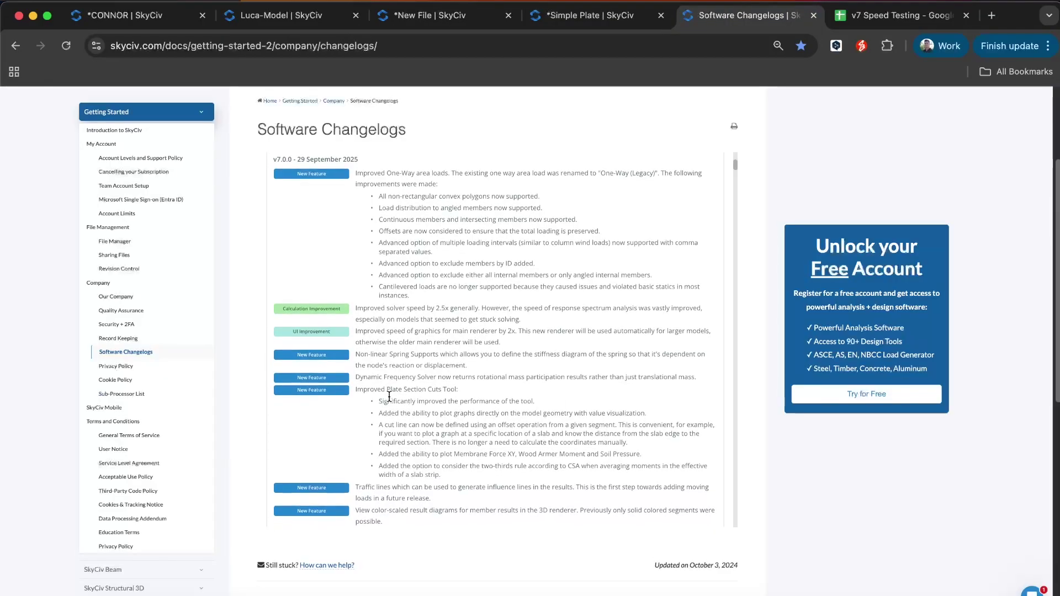
Highlight the v7.0.0 plate section cut notes in the changelog, then clear the selection
{"action": "left_click_drag", "start_coordinate": [385, 401], "coordinate": [601, 486]}
{"action": "left_click", "coordinate": [604, 451]}
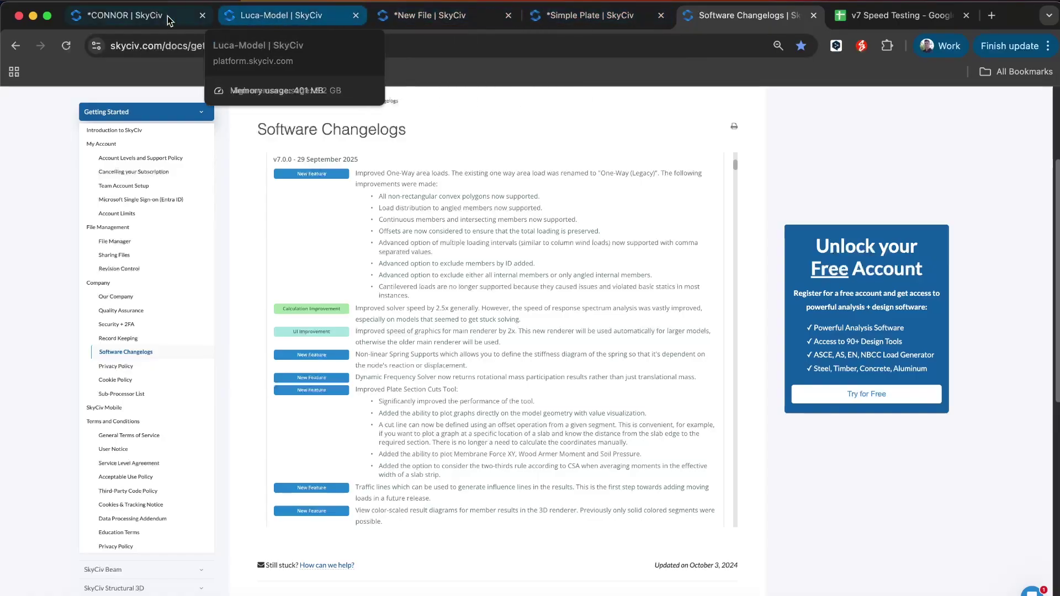
Switch to the CONNOR model, solve it, and dismiss the solve warnings
{"action": "left_click", "coordinate": [425, 24]}
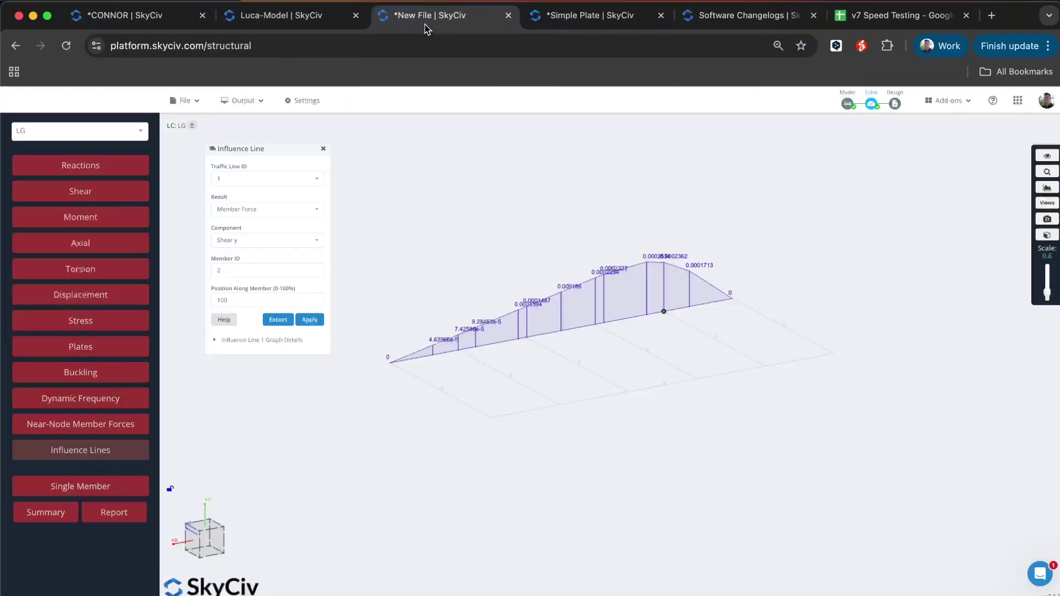
{"action": "left_click", "coordinate": [144, 22]}
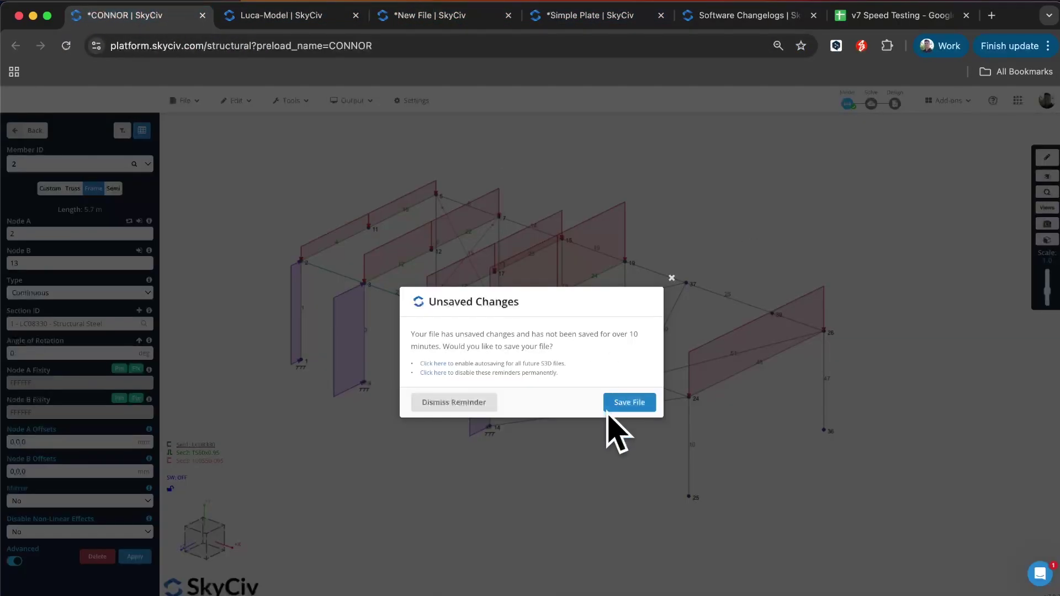
{"action": "left_click", "coordinate": [671, 278]}
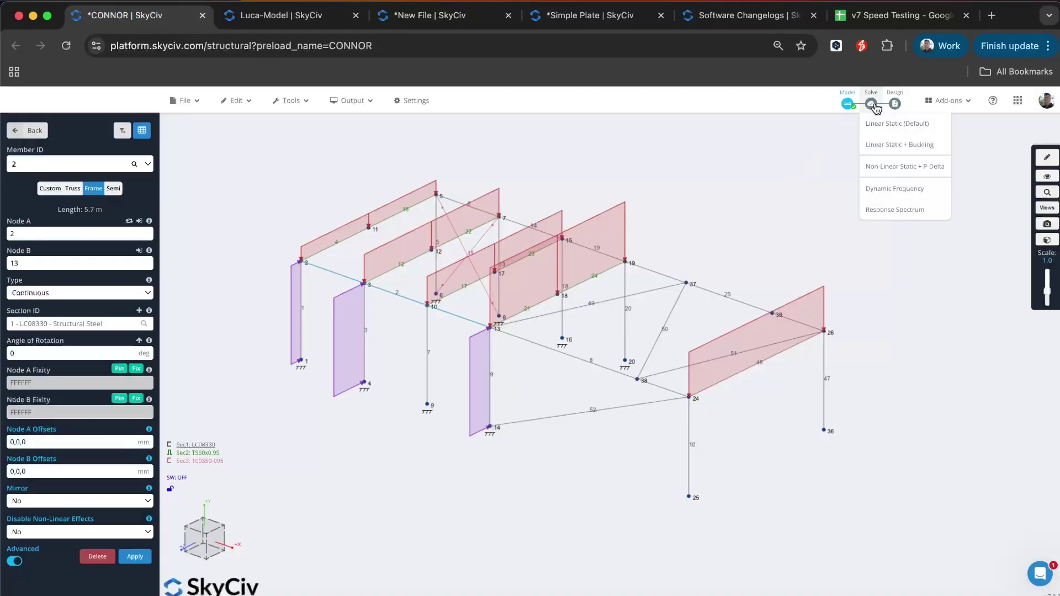
{"action": "left_click", "coordinate": [873, 106]}
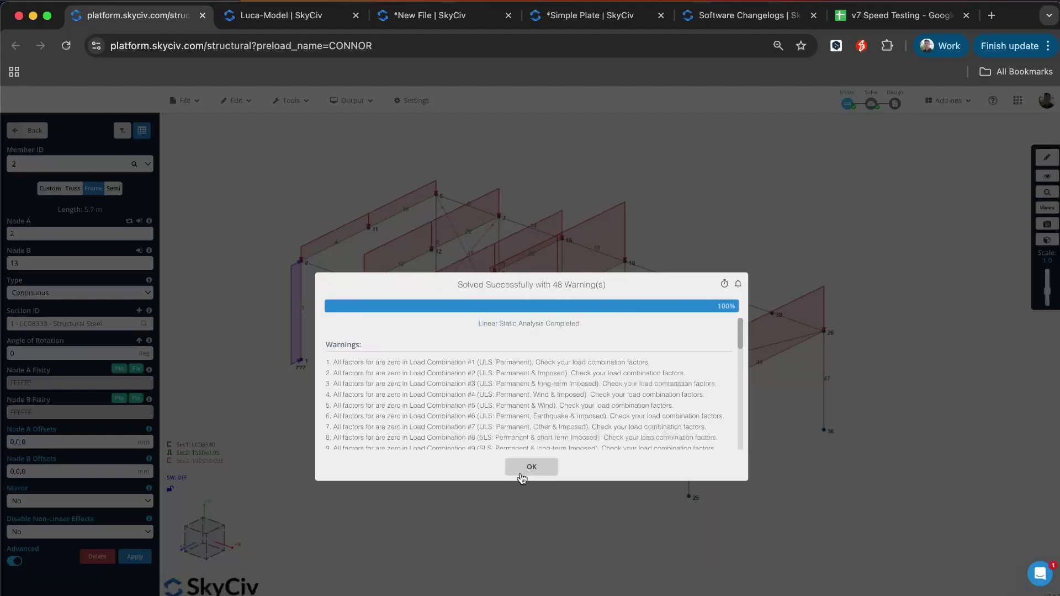
{"action": "left_click", "coordinate": [522, 467]}
Toggle the bending moment results on and off, then return to the New File model
{"action": "left_click", "coordinate": [95, 230]}
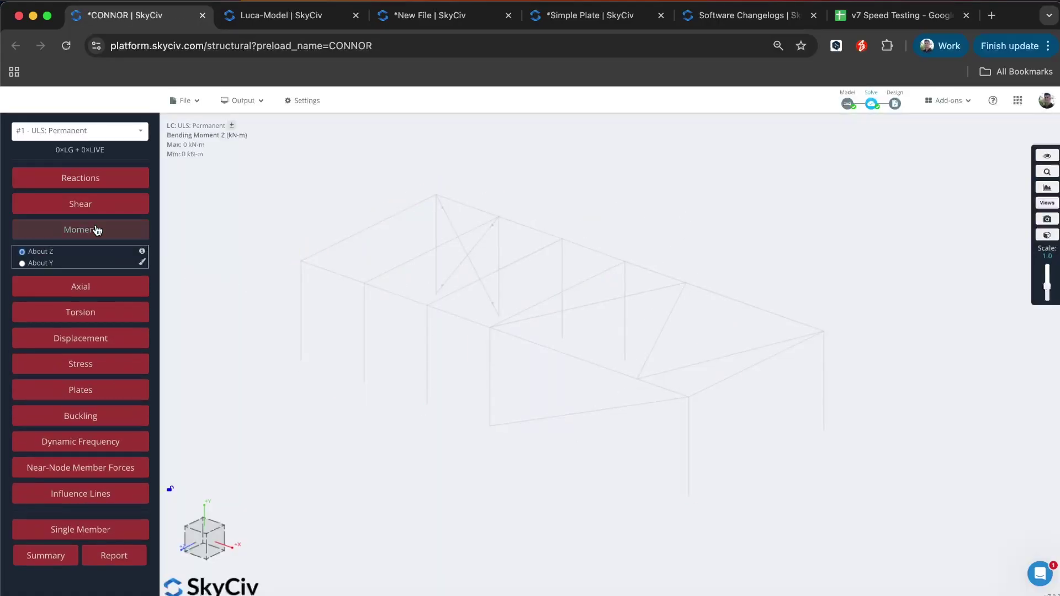
{"action": "left_click", "coordinate": [138, 235]}
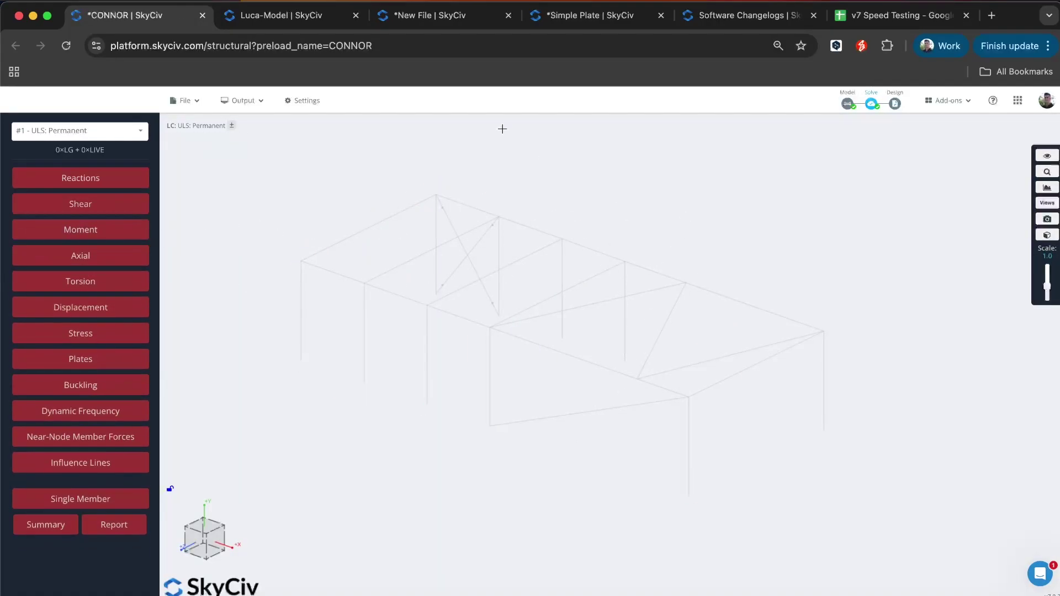
{"action": "left_click", "coordinate": [598, 17]}
{"action": "left_click", "coordinate": [599, 17]}
Turn off the influence line and show bending moment Z diagrams on the frame
{"action": "left_click", "coordinate": [471, 23]}
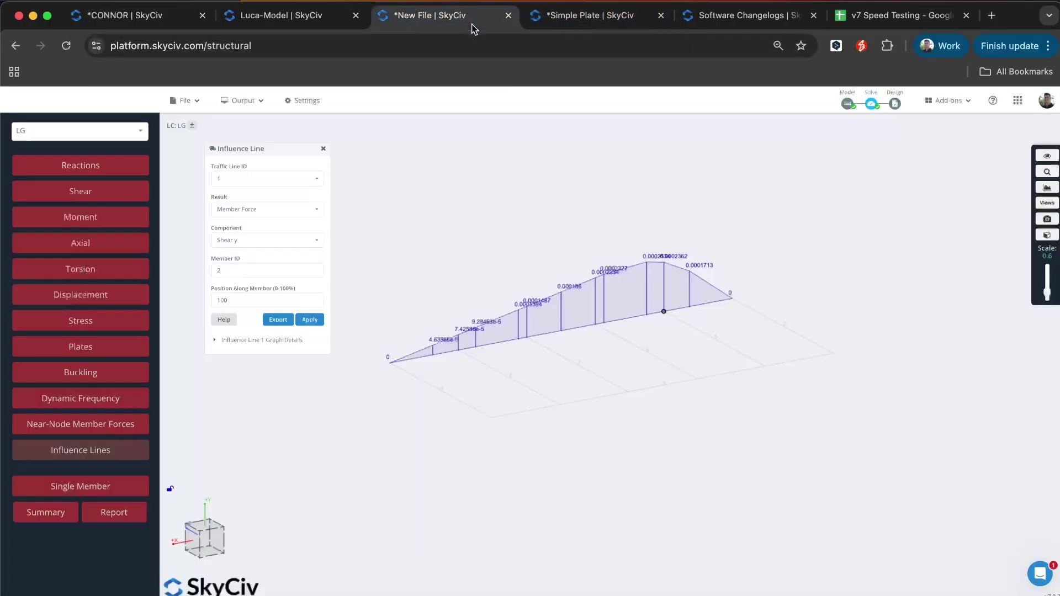
{"action": "left_click", "coordinate": [83, 450]}
{"action": "left_click", "coordinate": [97, 220]}
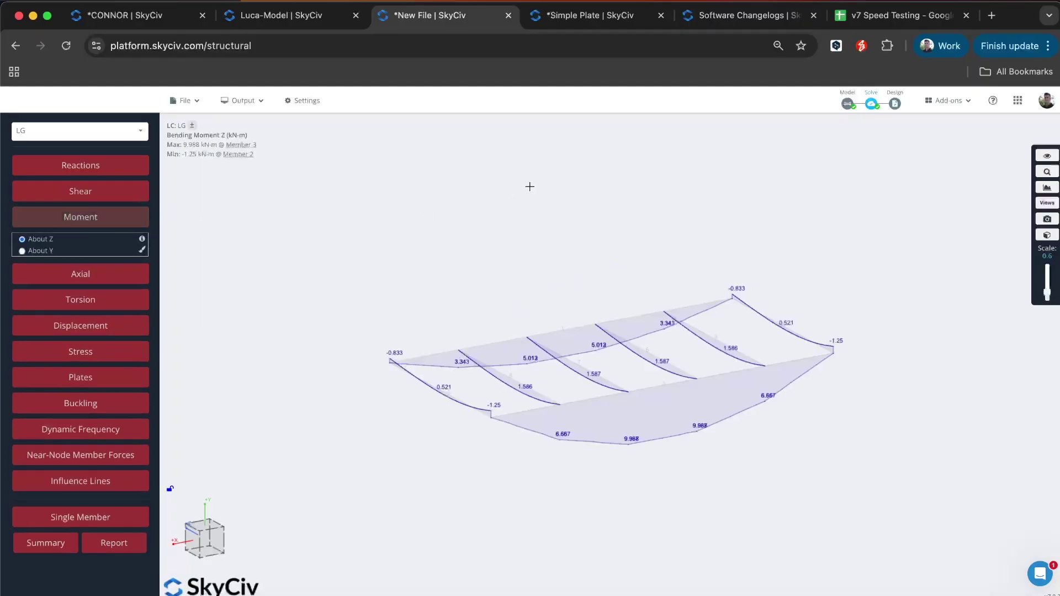
{"action": "left_click_drag", "start_coordinate": [554, 182], "coordinate": [661, 265]}
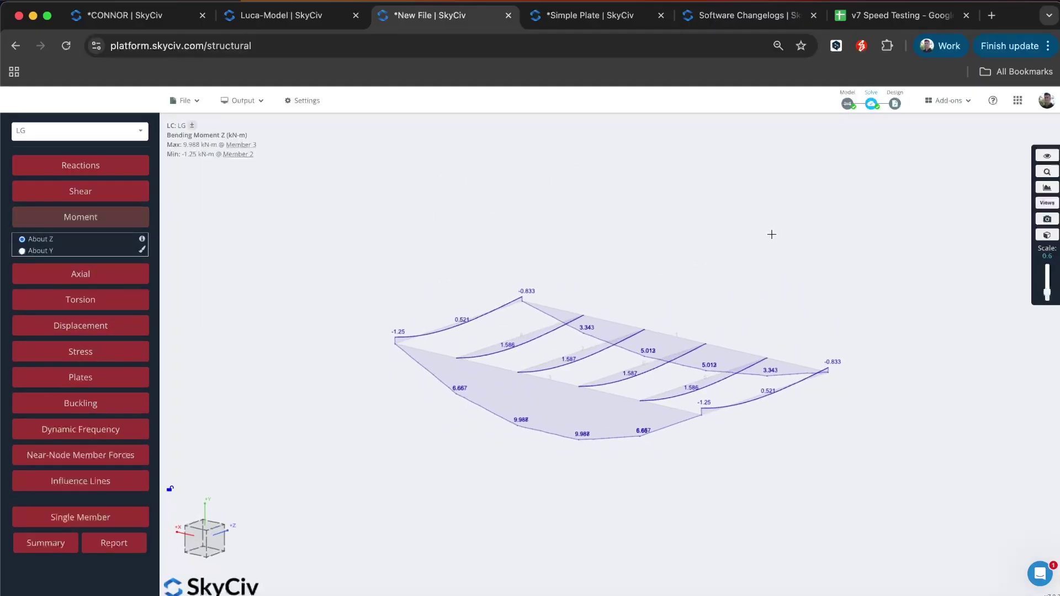
{"action": "left_click_drag", "start_coordinate": [771, 237], "coordinate": [768, 227]}
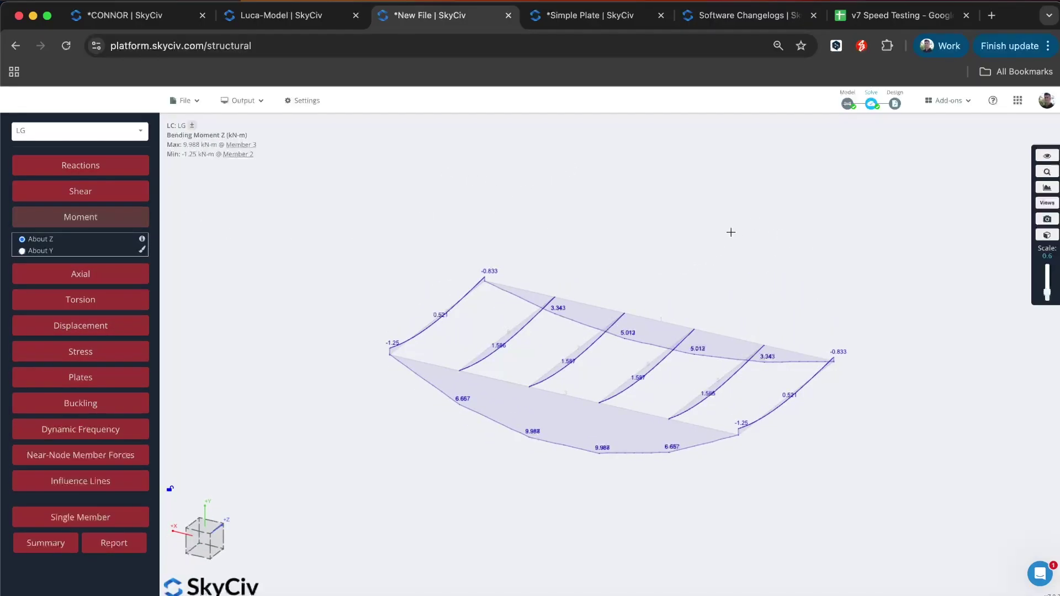
Search 'member 5' and isolate the results for Member 5, peaking at 1.586 kN-m
{"action": "key", "text": "ctrl+f"}
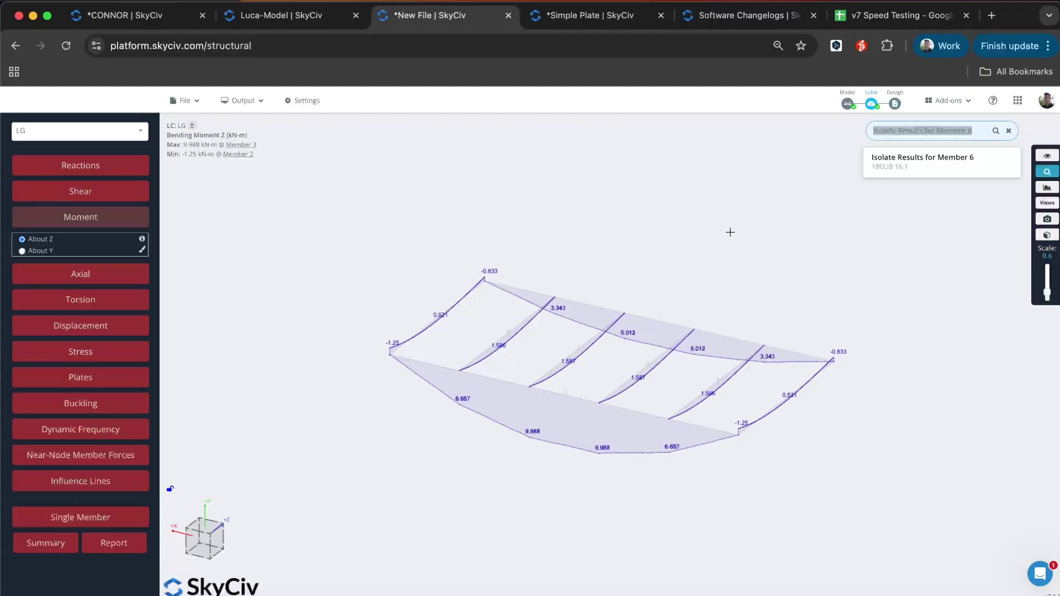
{"action": "type", "text": "member 5"}
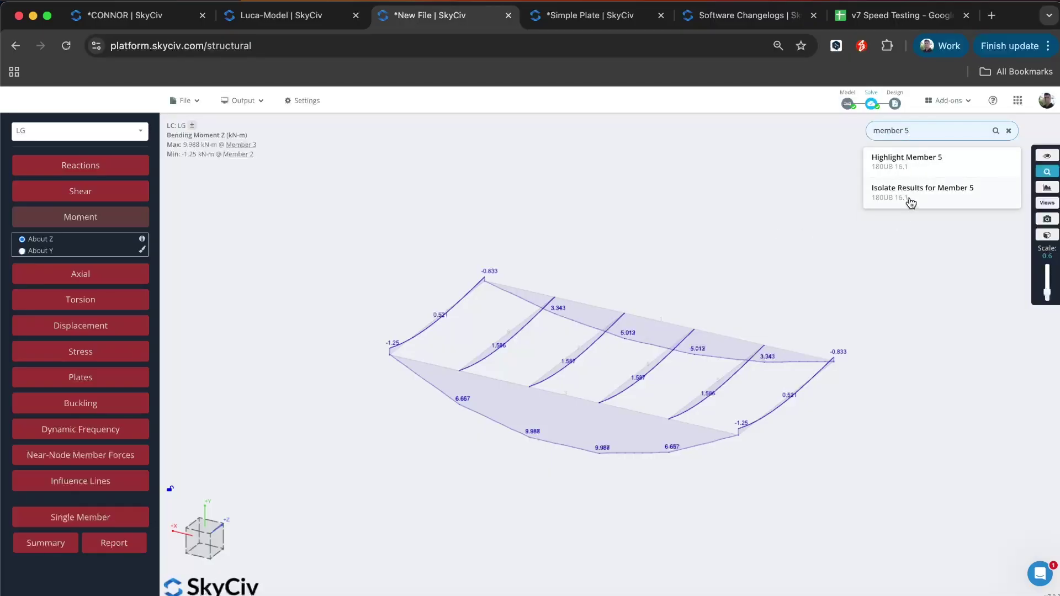
{"action": "left_click", "coordinate": [911, 199]}
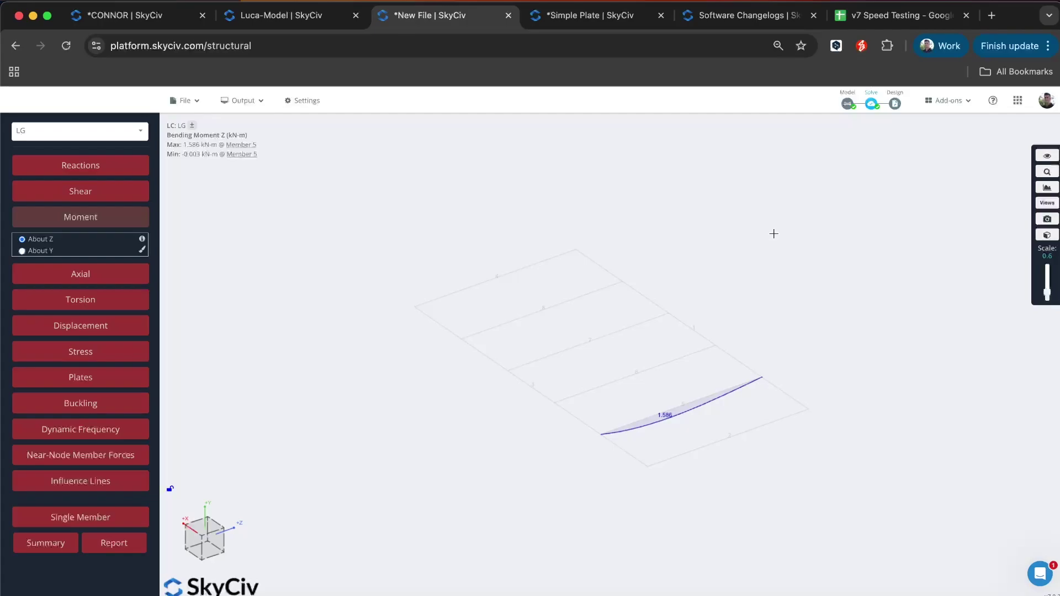
{"action": "left_click_drag", "start_coordinate": [769, 225], "coordinate": [781, 199]}
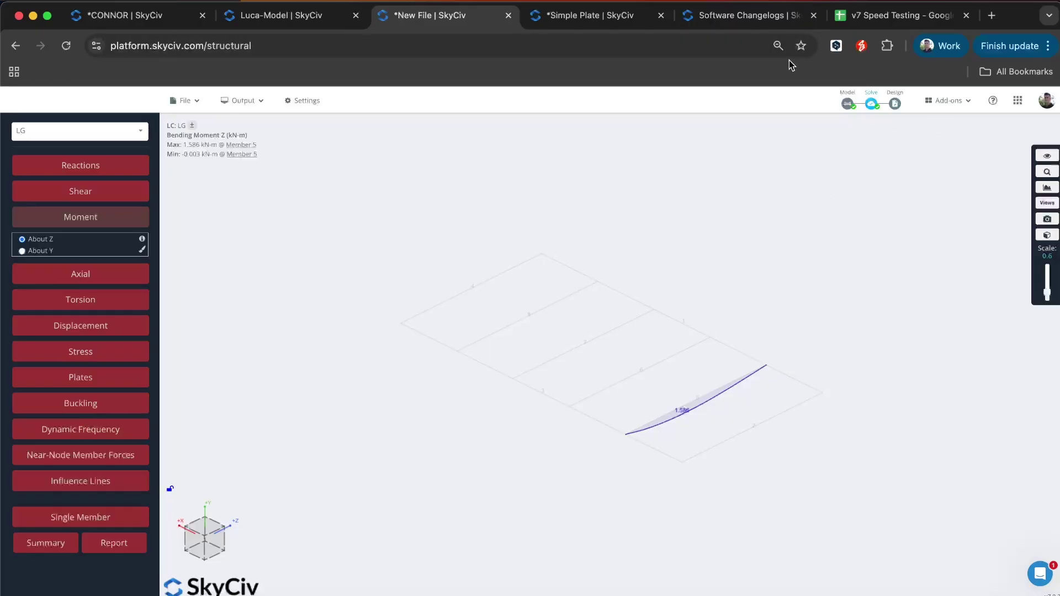
Return to model mode, open Member 5's properties via search, and toggle the 3D renderer on and off
{"action": "left_click", "coordinate": [847, 103]}
{"action": "key", "text": "ctrl+f"}
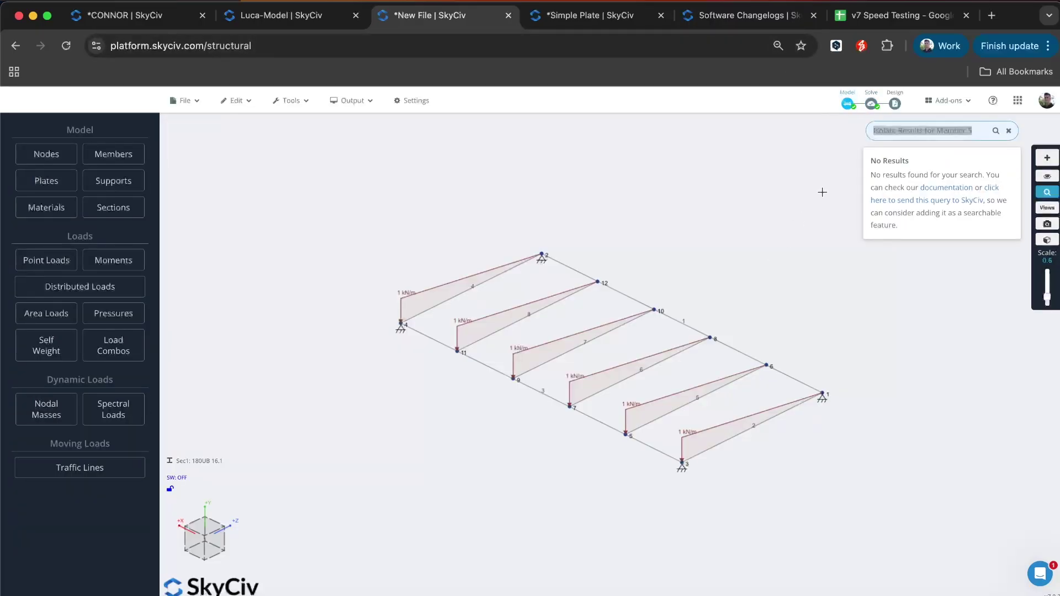
{"action": "type", "text": "member"}
{"action": "key", "text": "Down"}
{"action": "key", "text": "Down"}
{"action": "key", "text": "Down"}
{"action": "key", "text": "Down"}
{"action": "key", "text": "Down"}
{"action": "key", "text": "Return"}
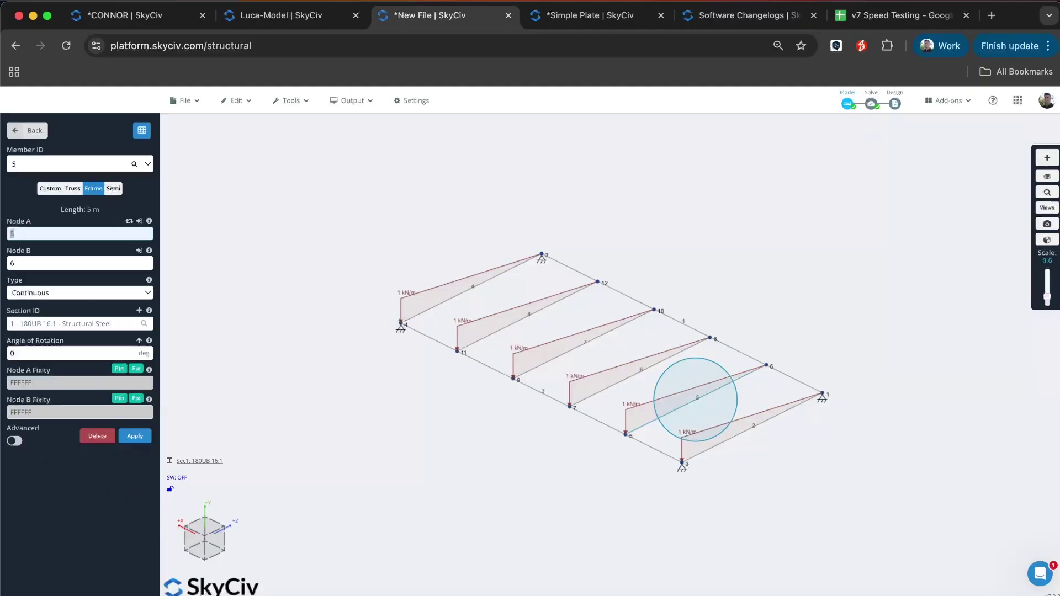
{"action": "left_click_drag", "start_coordinate": [753, 189], "coordinate": [768, 190]}
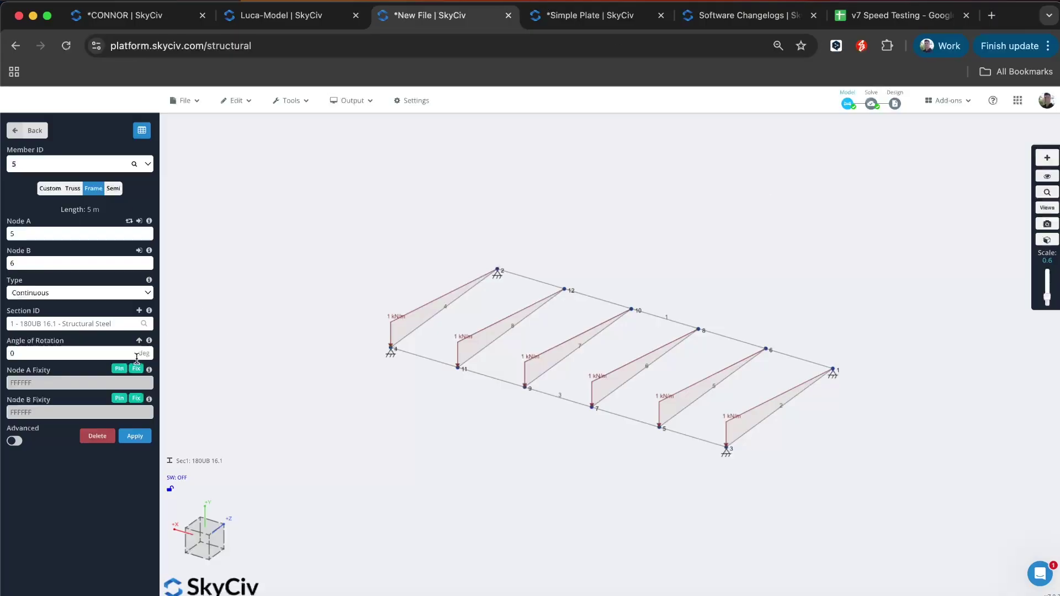
{"action": "left_click", "coordinate": [341, 125]}
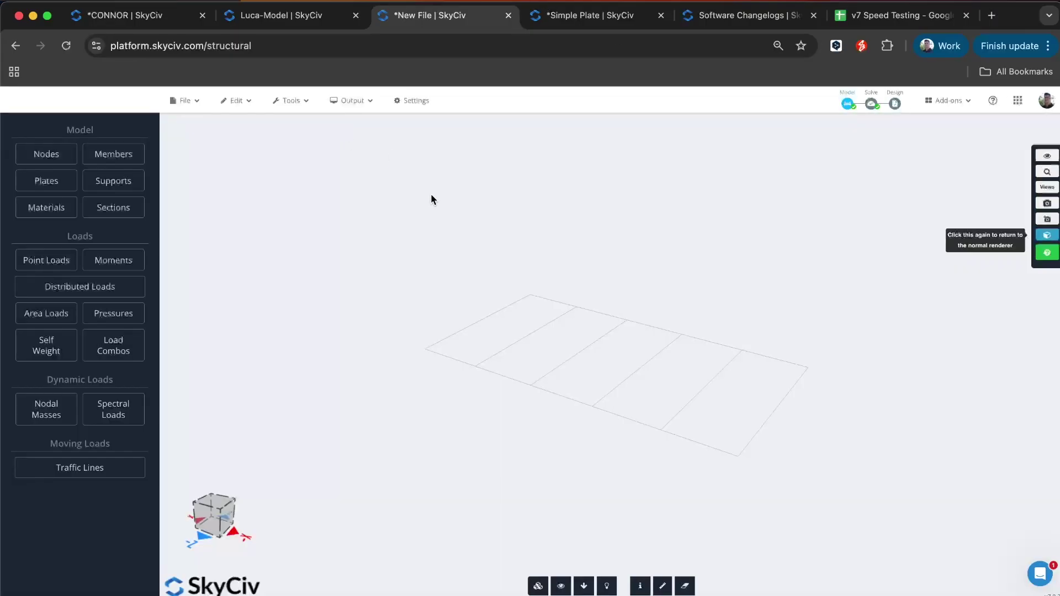
{"action": "left_click", "coordinate": [345, 124]}
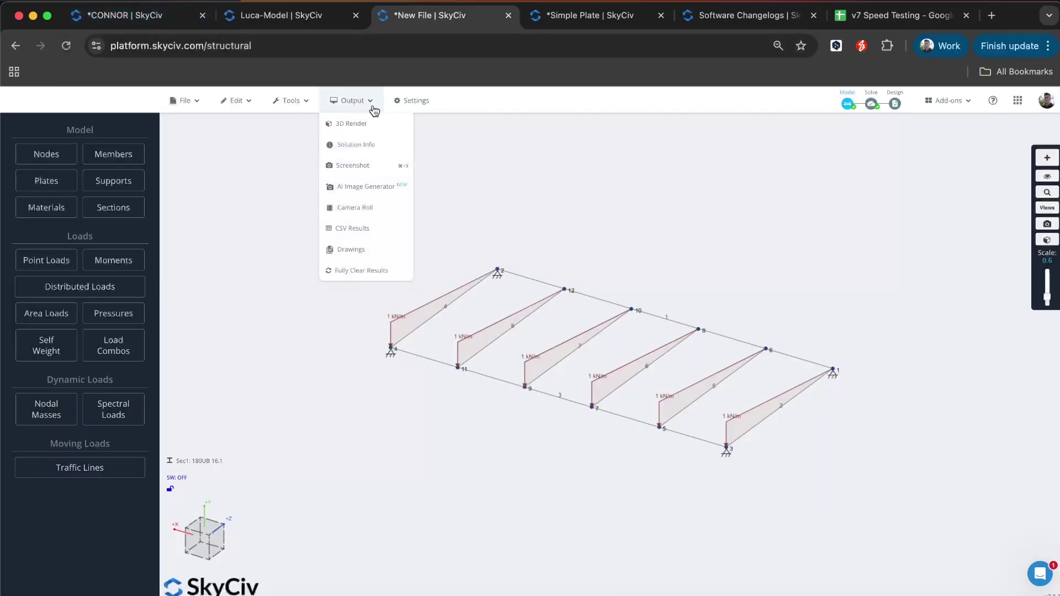
Solve the model and view the results in the 3D renderer
{"action": "left_click", "coordinate": [350, 124]}
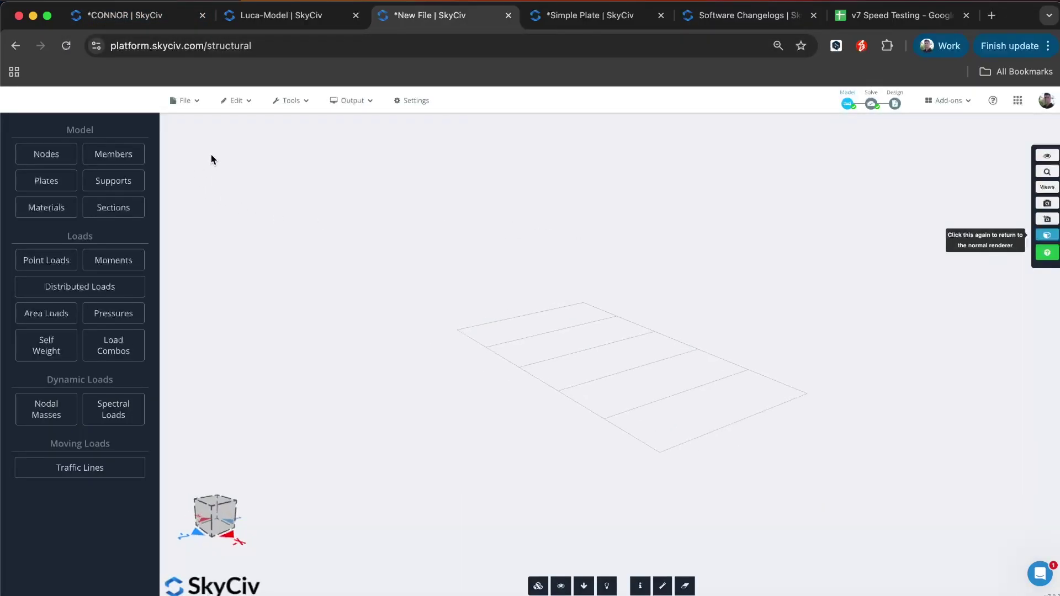
{"action": "mouse_move", "coordinate": [872, 104]}
{"action": "left_click", "coordinate": [895, 124]}
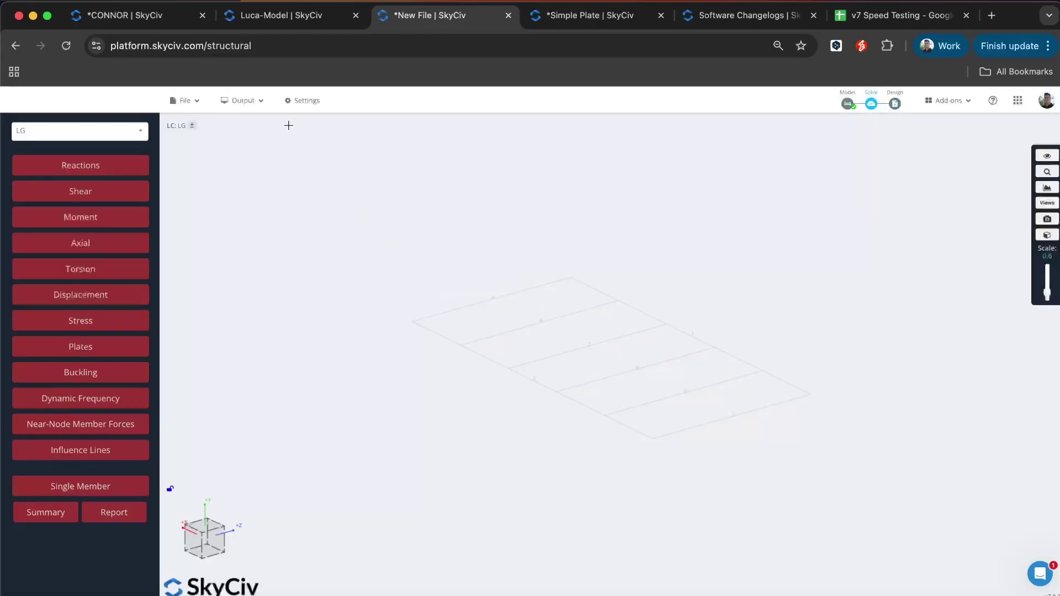
{"action": "mouse_move", "coordinate": [243, 100]}
{"action": "left_click", "coordinate": [263, 124]}
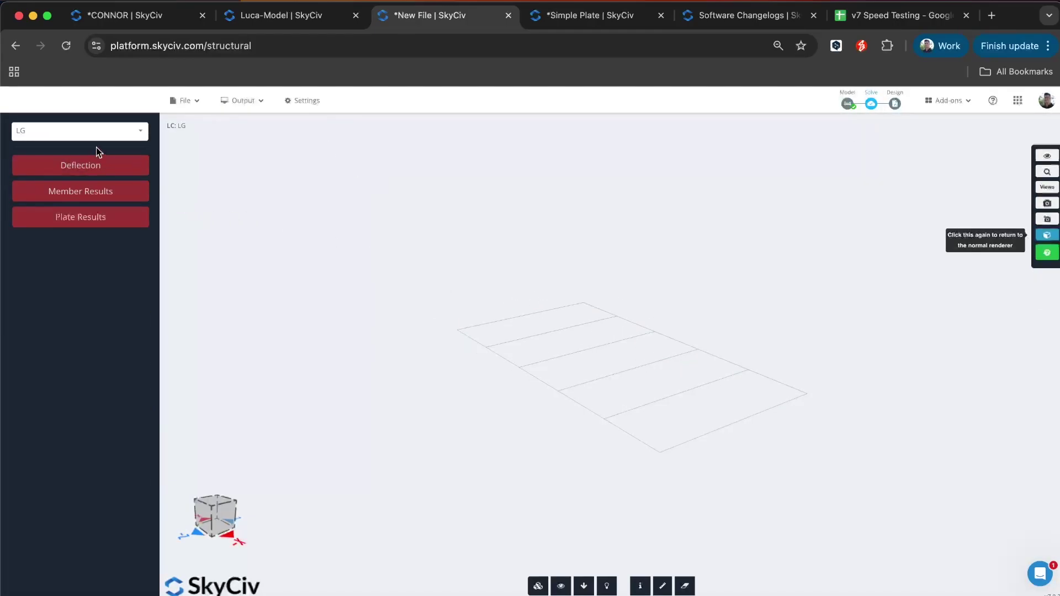
Choose load case LG and show colour-scaled Bending Moment Z member results, orbiting to inspect them
{"action": "left_click", "coordinate": [73, 132]}
{"action": "left_click", "coordinate": [57, 173]}
{"action": "left_click", "coordinate": [70, 193]}
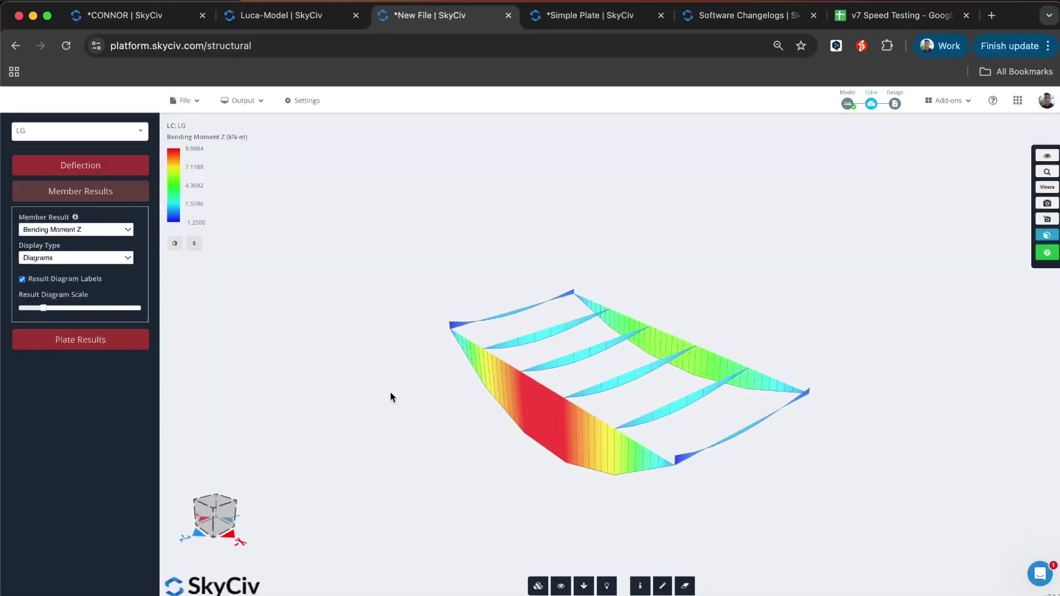
{"action": "left_click_drag", "start_coordinate": [395, 399], "coordinate": [646, 470]}
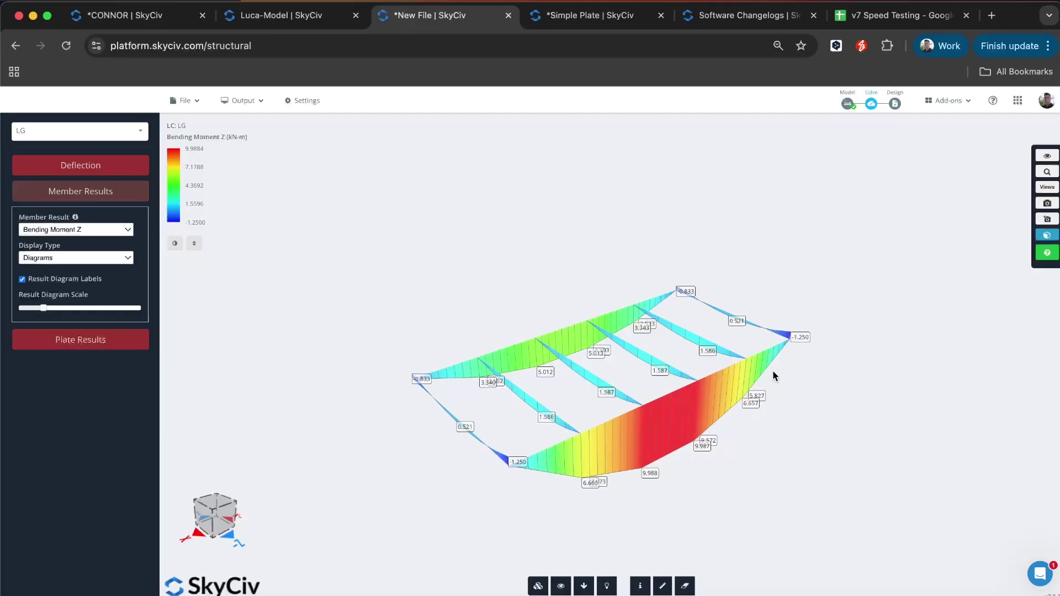
{"action": "left_click_drag", "start_coordinate": [773, 376], "coordinate": [577, 387]}
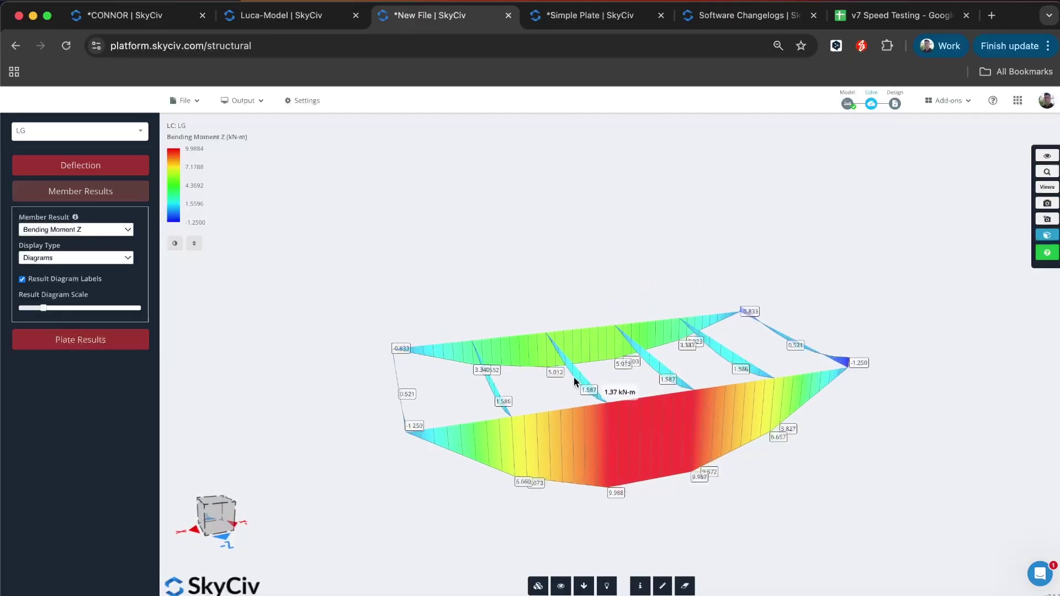
{"action": "left_click", "coordinate": [69, 262]}
Try Solid Segments display, then set Display Type back to Diagrams and orbit the view
{"action": "left_click", "coordinate": [70, 246]}
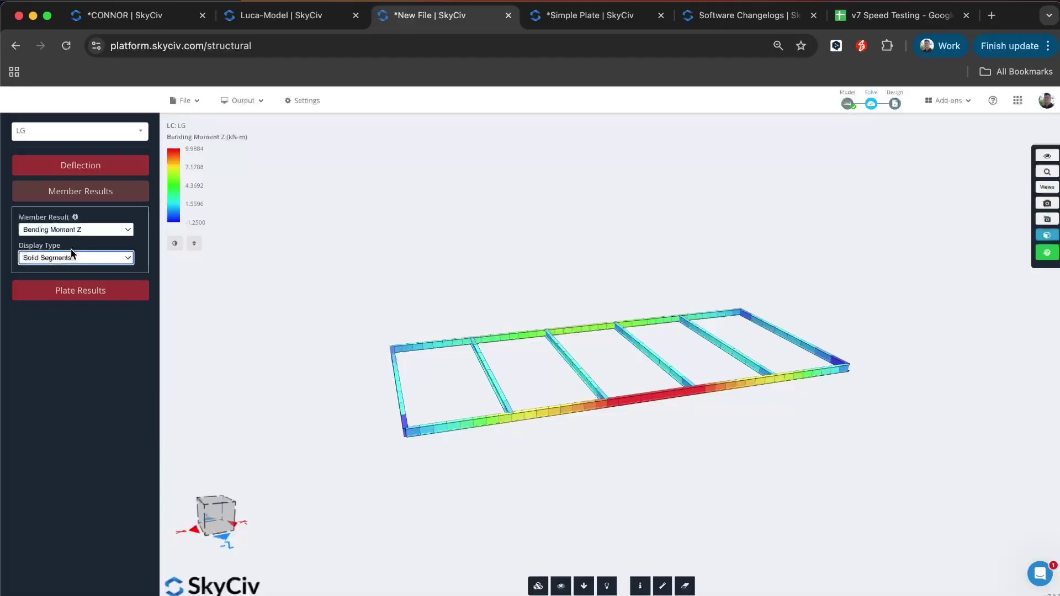
{"action": "left_click_drag", "start_coordinate": [666, 277], "coordinate": [676, 270]}
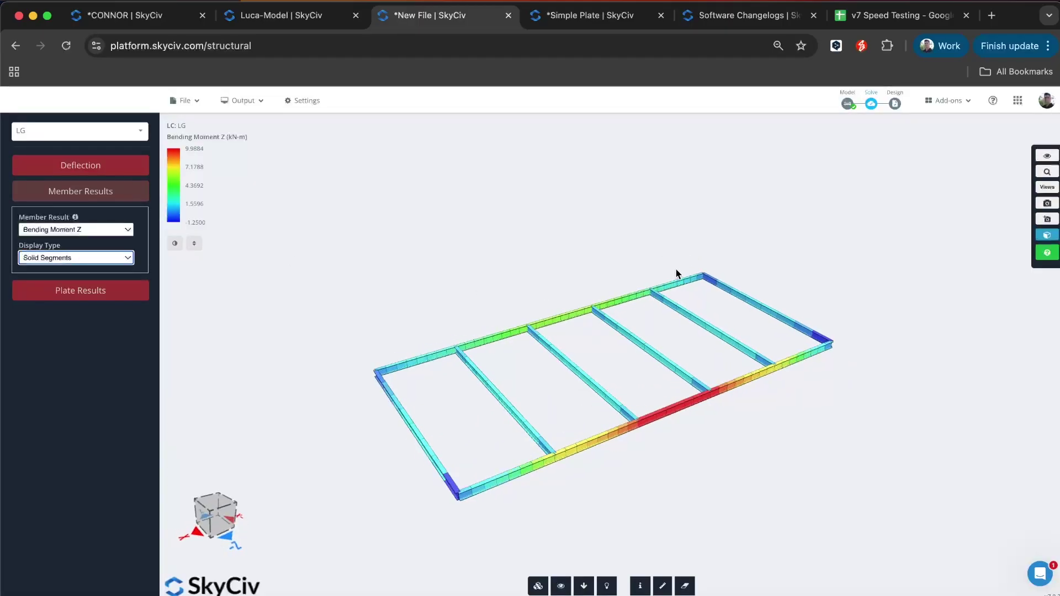
{"action": "left_click", "coordinate": [32, 261]}
{"action": "left_click", "coordinate": [47, 272]}
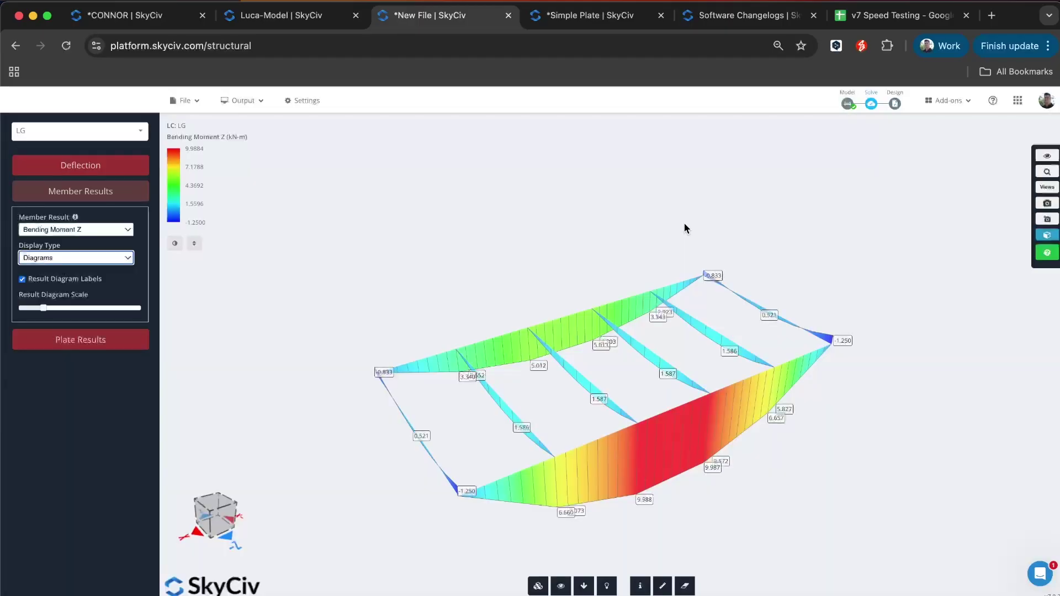
{"action": "mouse_move", "coordinate": [684, 230]}
{"action": "left_mouse_down"}
{"action": "mouse_move", "coordinate": [584, 199]}
{"action": "mouse_move", "coordinate": [621, 253]}
{"action": "mouse_move", "coordinate": [528, 175]}
{"action": "left_mouse_up"}
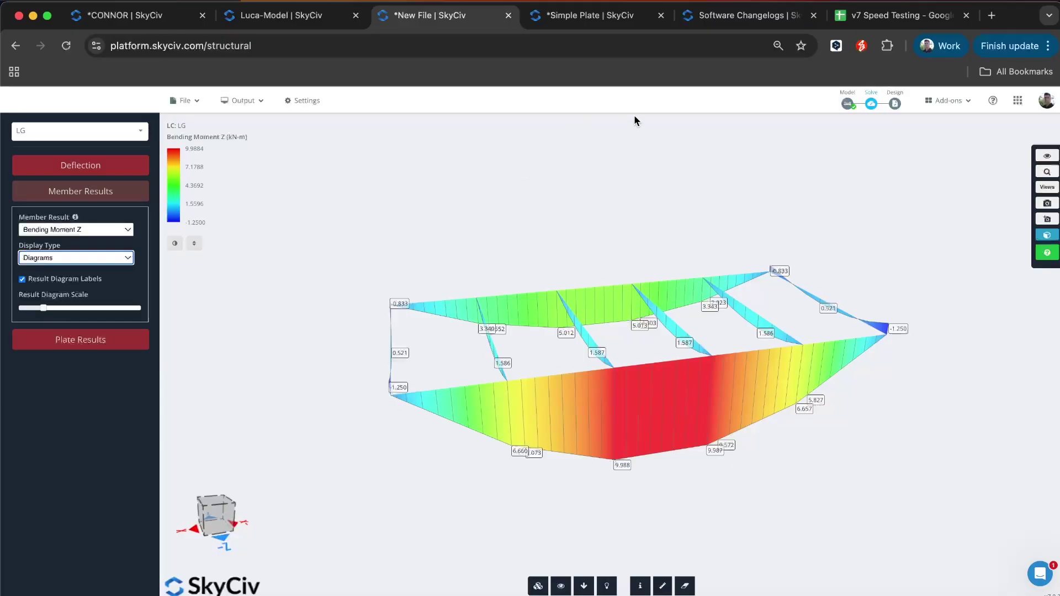
{"action": "left_click", "coordinate": [785, 18]}
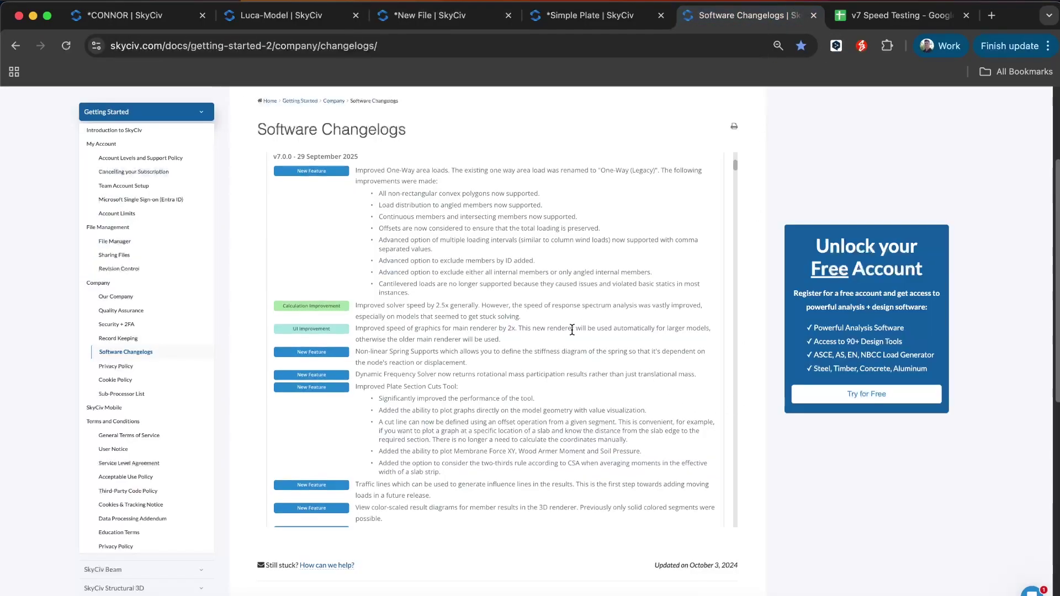
{"action": "scroll", "coordinate": [569, 331], "scroll_direction": "down", "scroll_amount": 3}
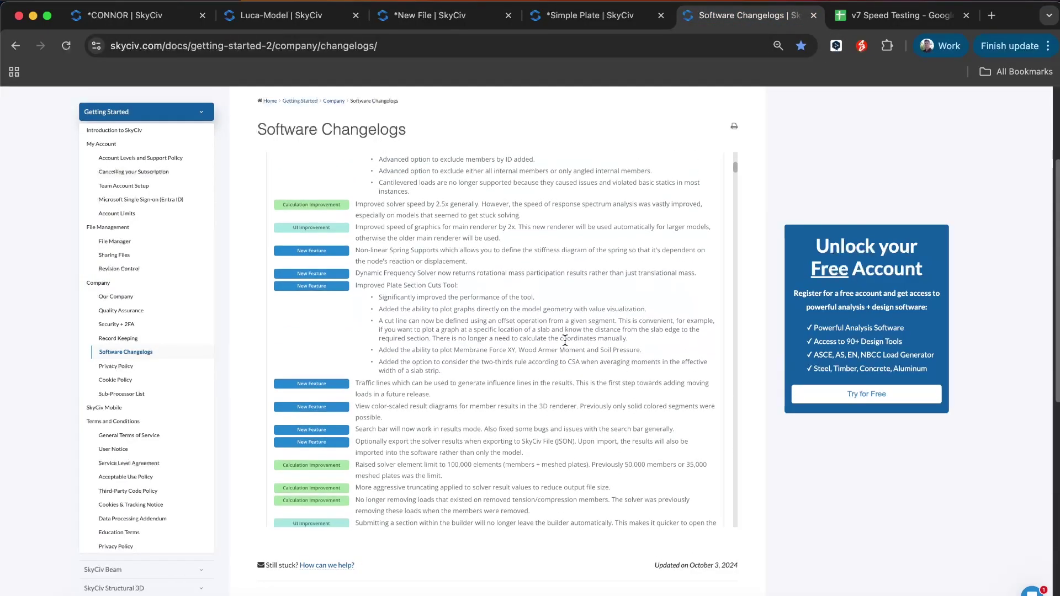
{"action": "scroll", "coordinate": [563, 342], "scroll_direction": "down", "scroll_amount": 3}
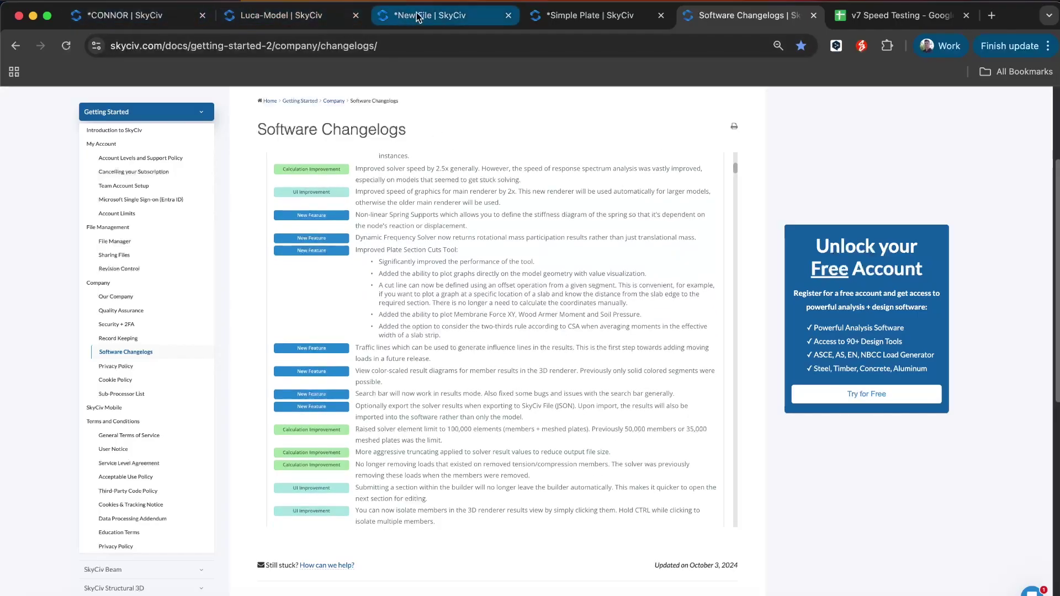
{"action": "left_click", "coordinate": [452, 15]}
{"action": "left_click_drag", "start_coordinate": [455, 183], "coordinate": [482, 186]}
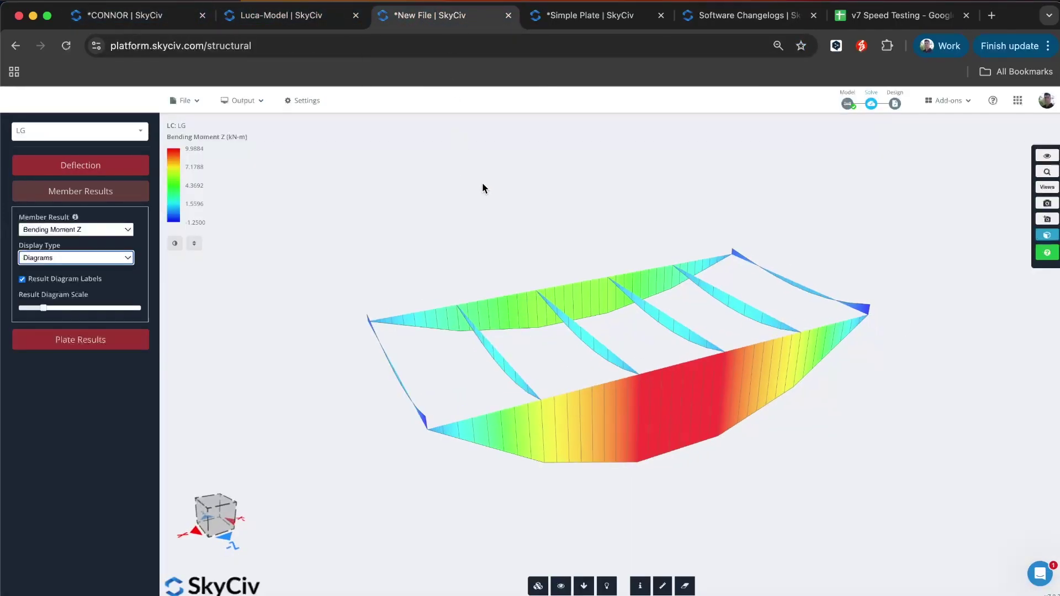